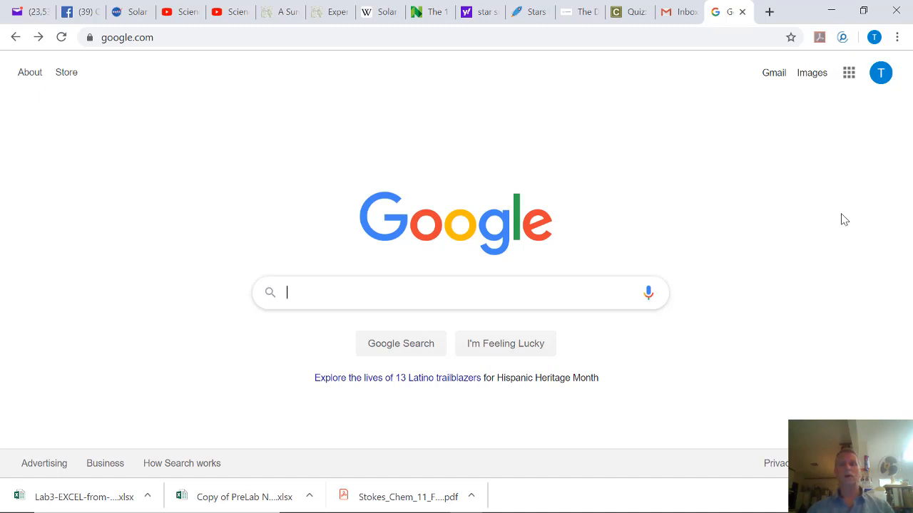
# Go to Google Drive through the Google apps grid on the search homepage.
pyautogui.click(849, 74)
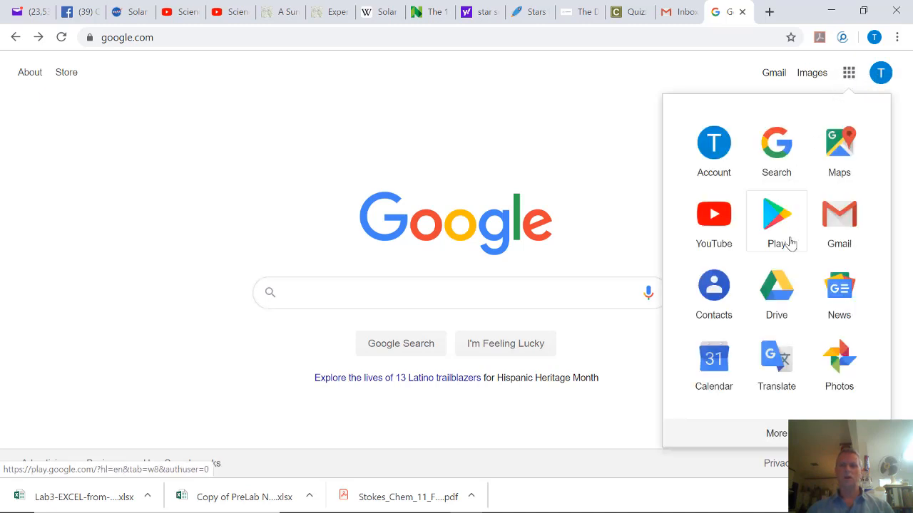
pyautogui.click(776, 298)
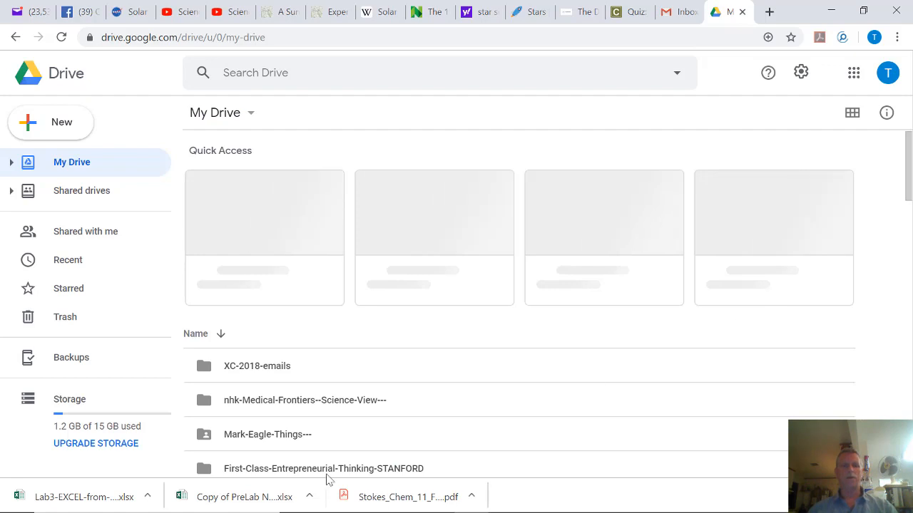
# Scroll the My Drive list and open the Chem-11-Sandbox-2019-Fall folder.
pyautogui.click(57, 126)
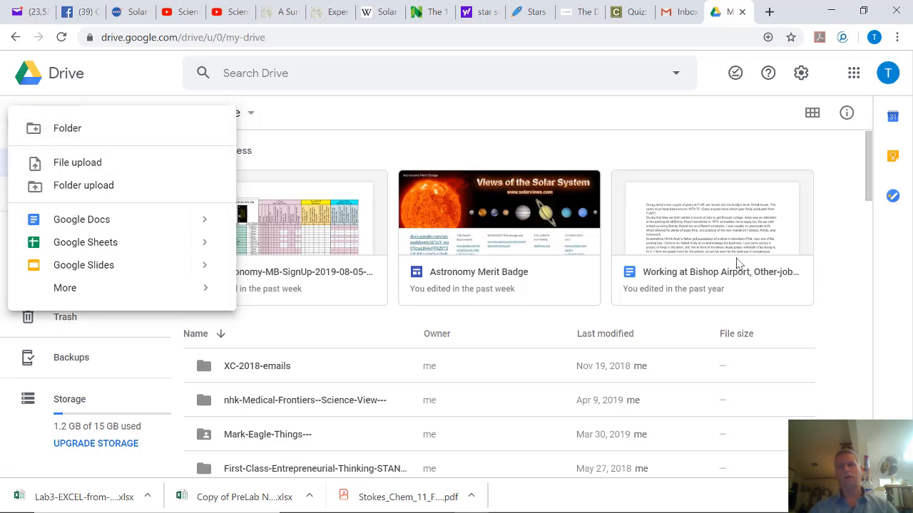
pyautogui.moveTo(866, 175); pyautogui.dragTo(874, 223)
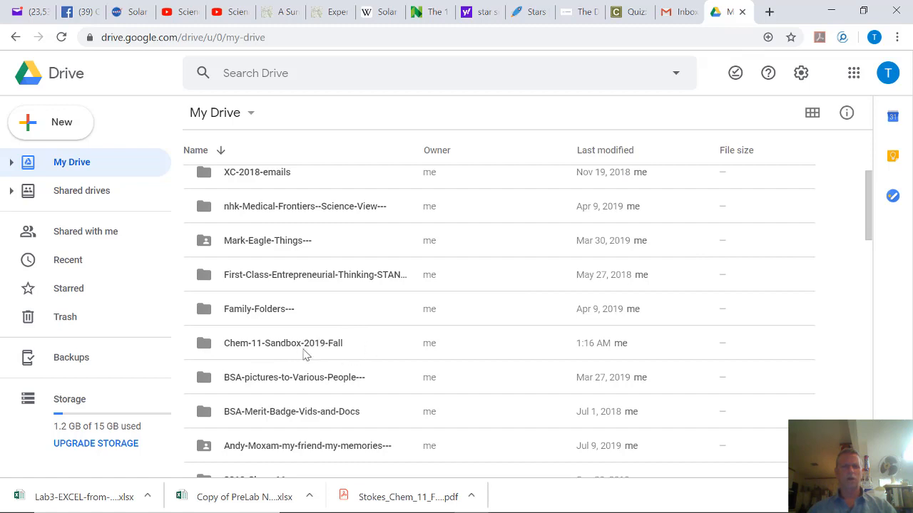
pyautogui.click(210, 346)
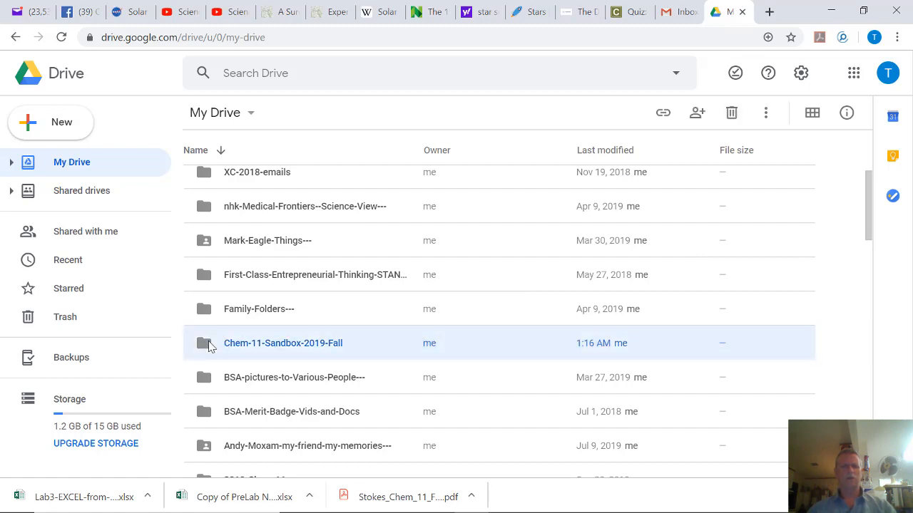
pyautogui.doubleClick(210, 347)
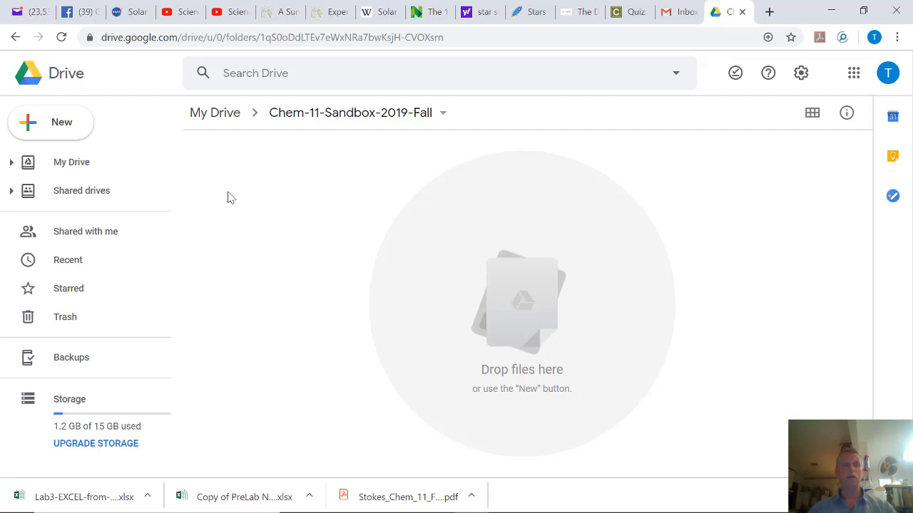
# Create a new blank Google Sheets spreadsheet from the New menu in this folder.
pyautogui.click(57, 128)
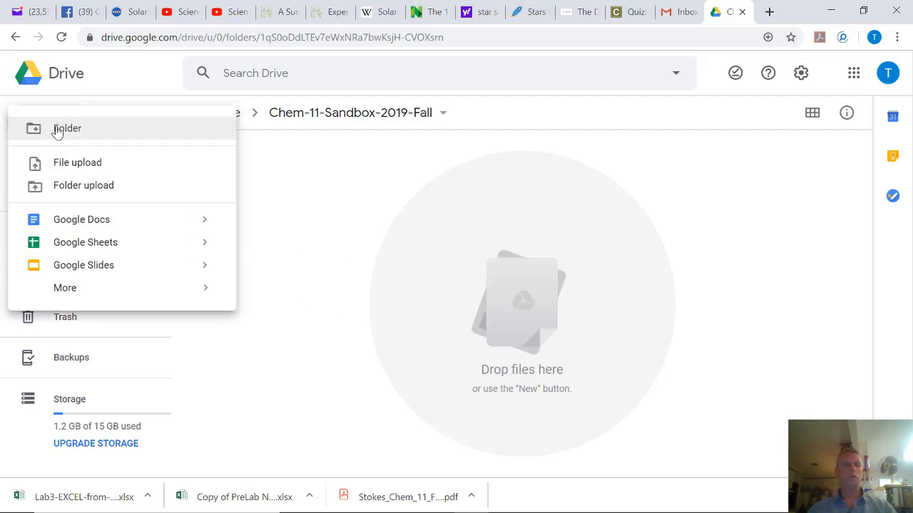
pyautogui.click(76, 248)
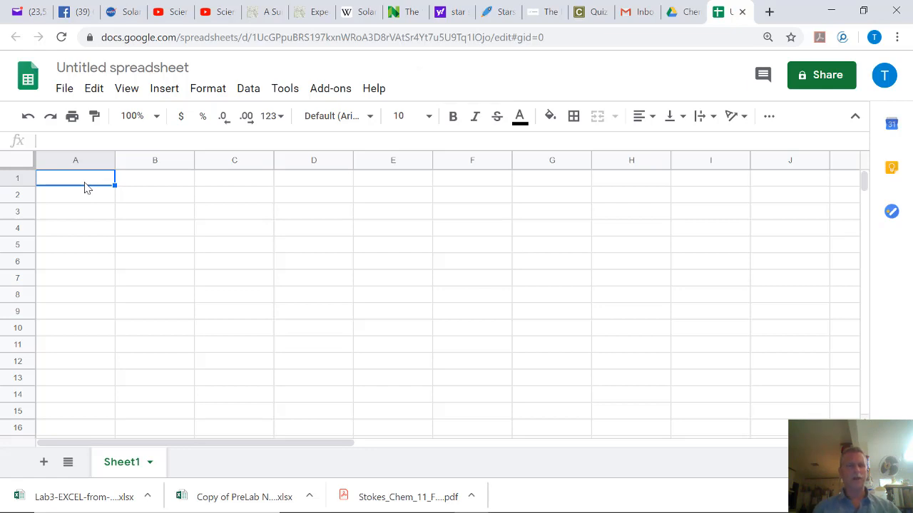
# Enter the header x-SCALE in A1 and WAVELENGTH in B1, ending back in column A.
pyautogui.write('x')
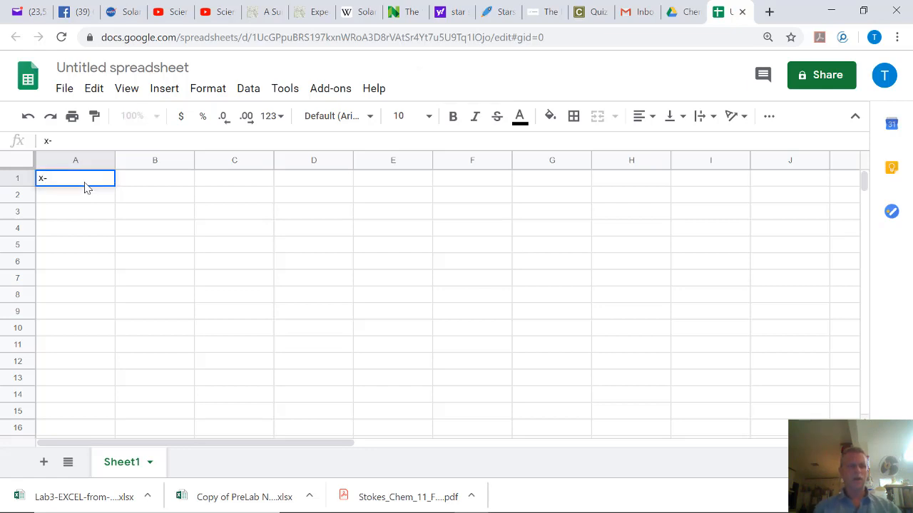
pyautogui.write('-SCALE')
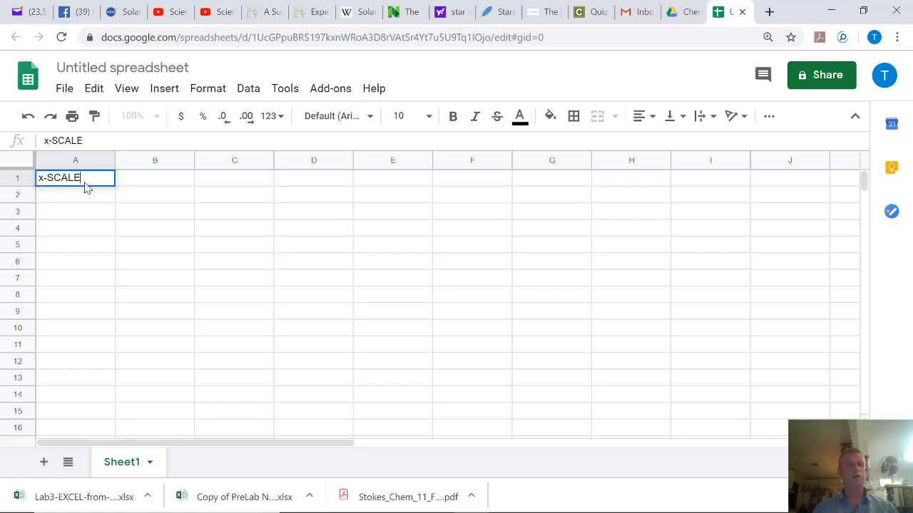
pyautogui.press('Tab')
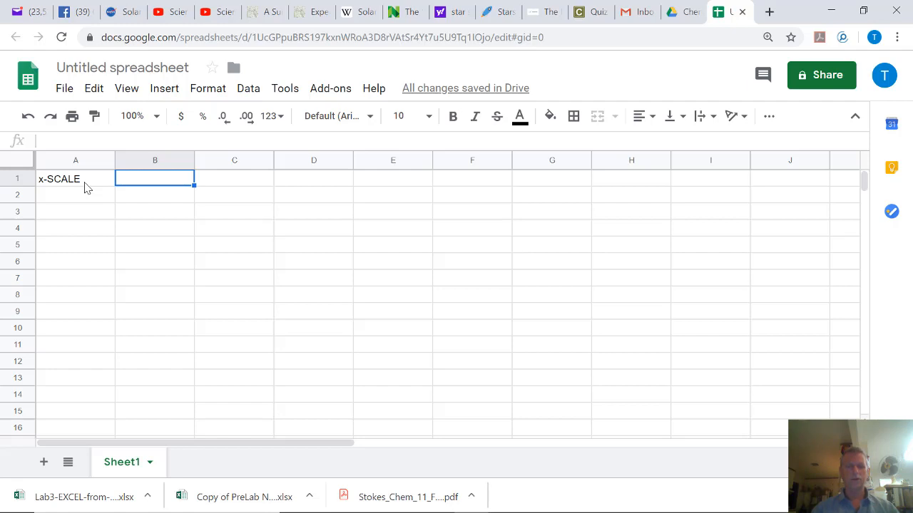
pyautogui.write('WAVE')
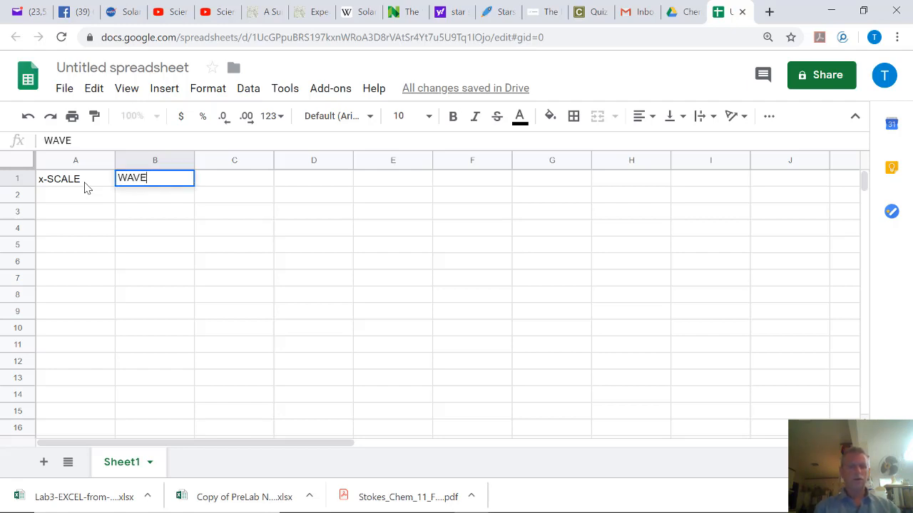
pyautogui.write('LENGTH')
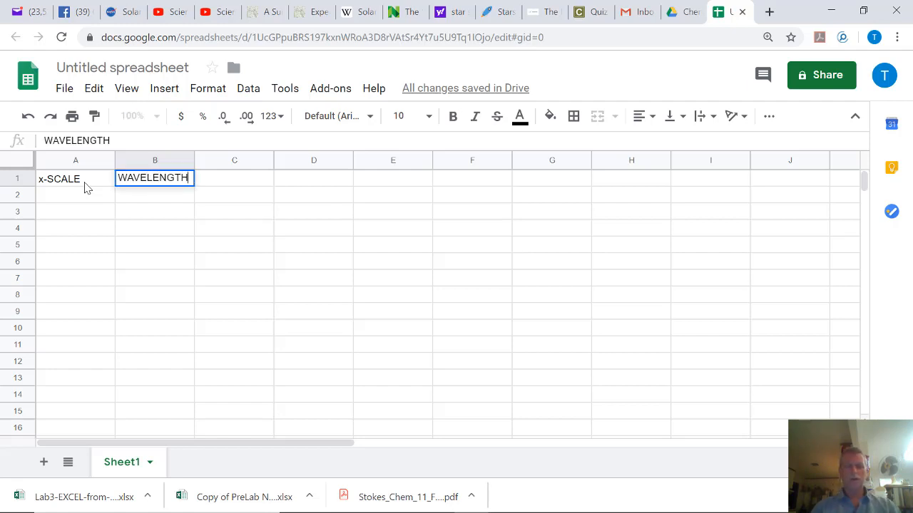
pyautogui.press('Return')
pyautogui.press('Left')
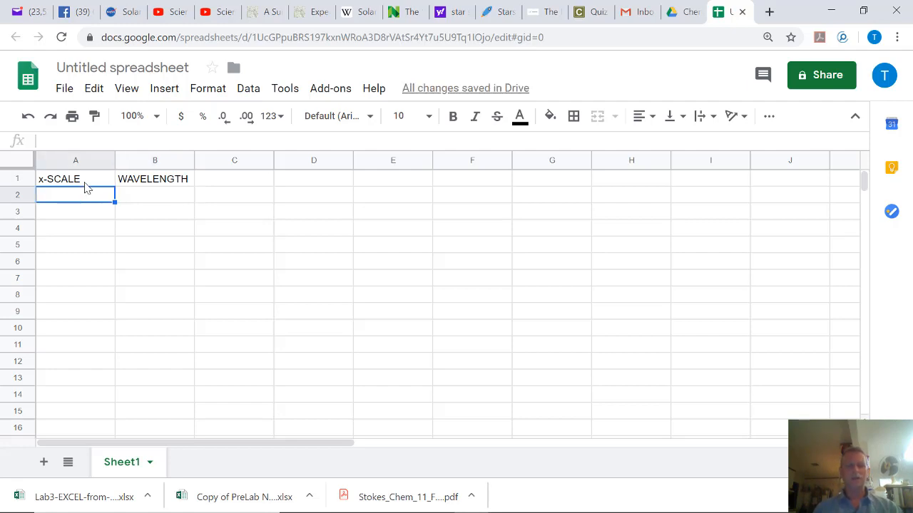
# Enter the first two calibration rows: 4.3 with 450, and 4.9 with 510.
pyautogui.write('4.3')
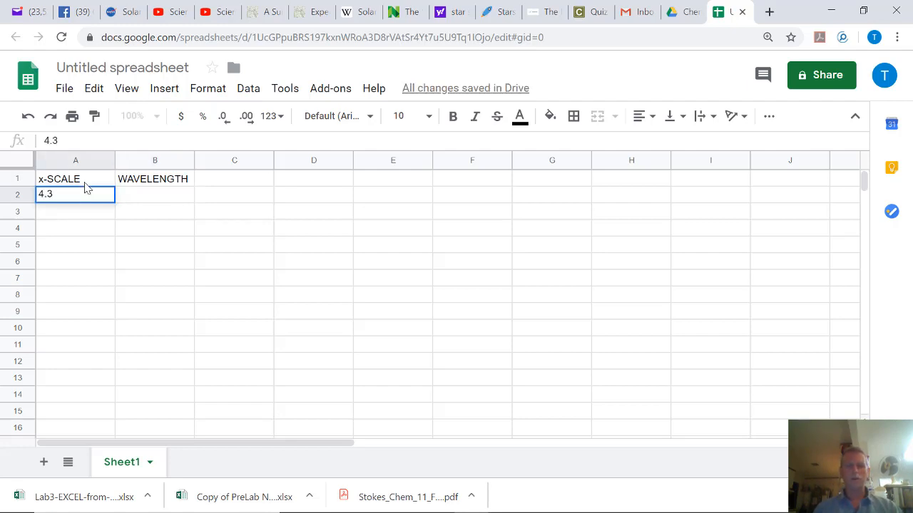
pyautogui.press('Tab')
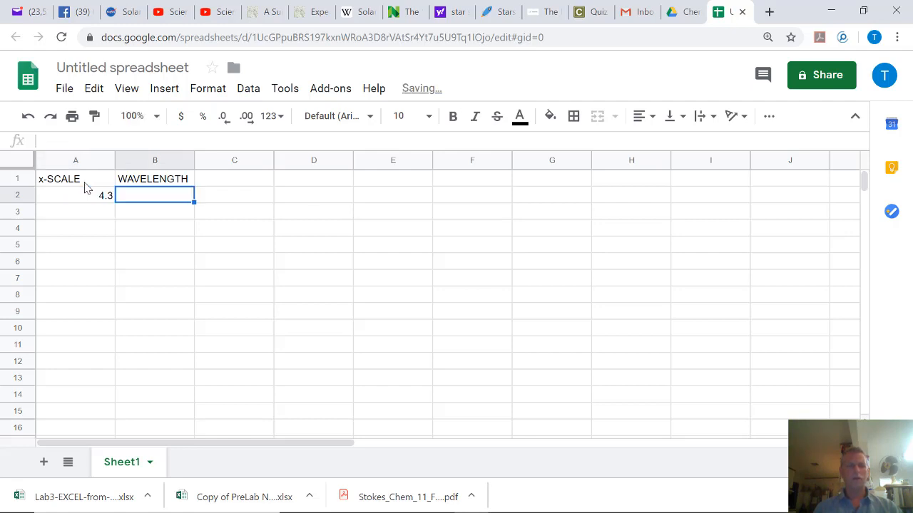
pyautogui.write('4')
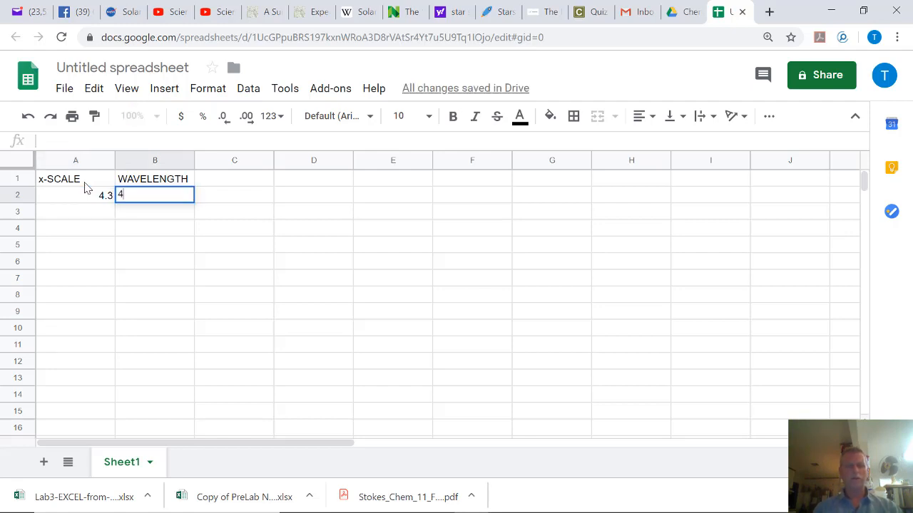
pyautogui.write('5')
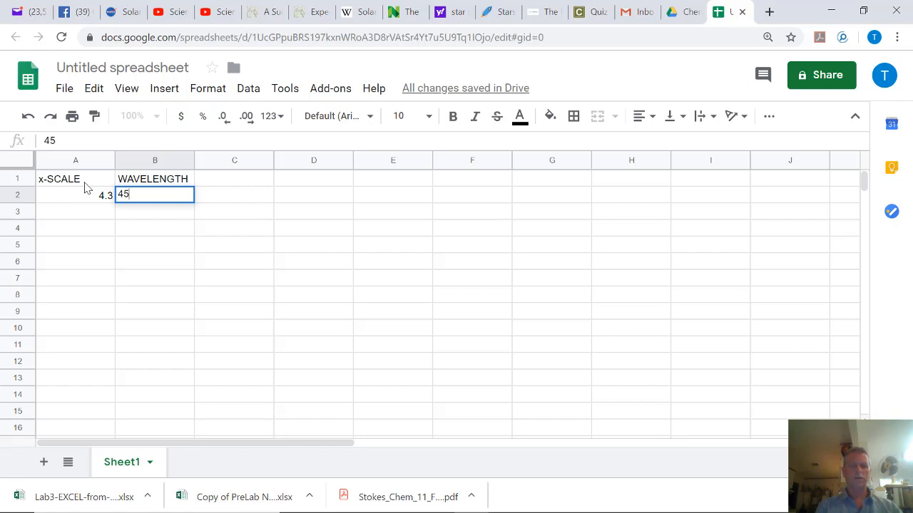
pyautogui.write('0')
pyautogui.press('Return')
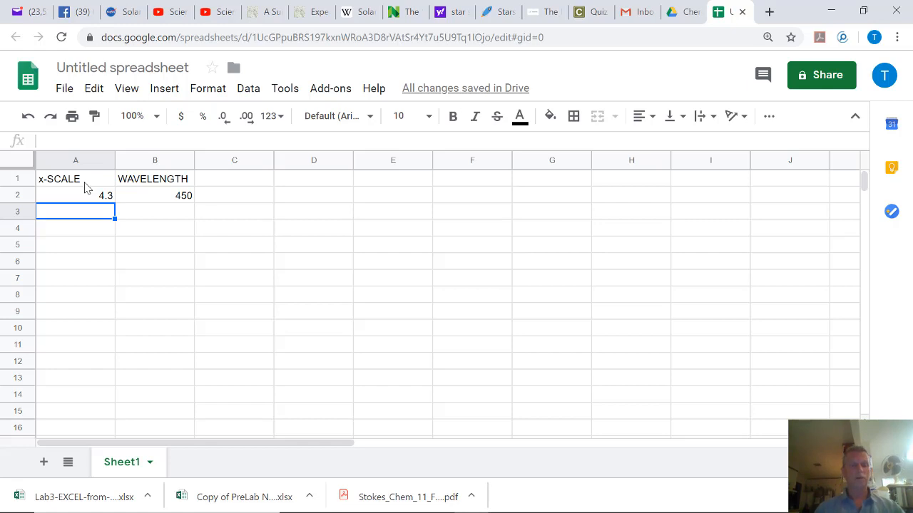
pyautogui.write('4.9')
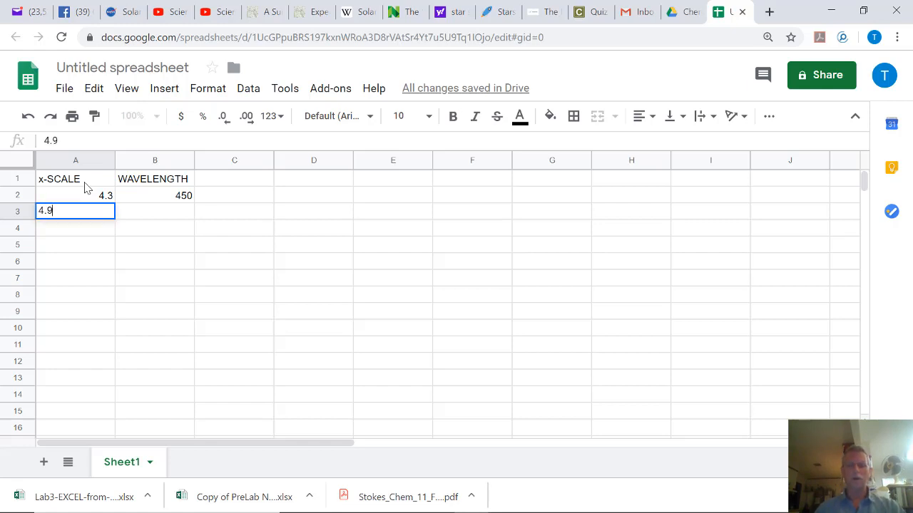
pyautogui.press('Tab')
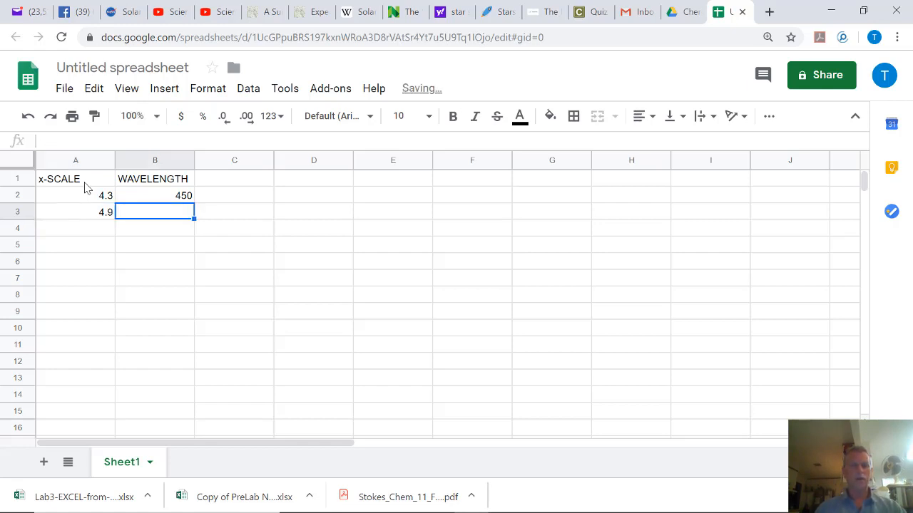
pyautogui.write('510')
pyautogui.press('Return')
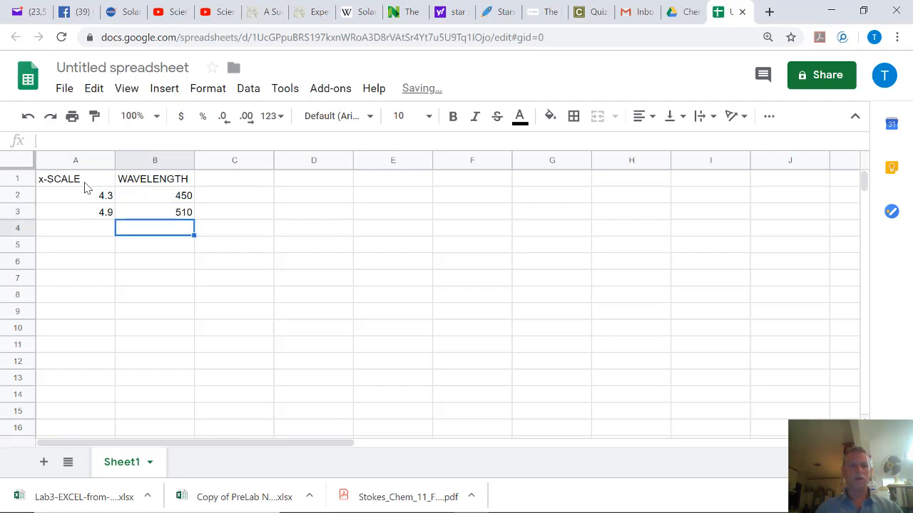
# Add the third calibration row in row 4: 5.6 with 578.
pyautogui.press('Left')
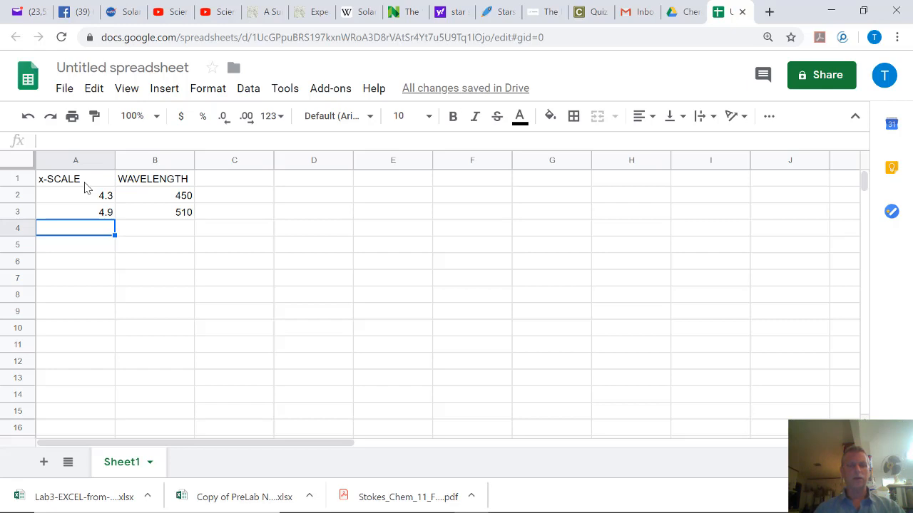
pyautogui.write('5')
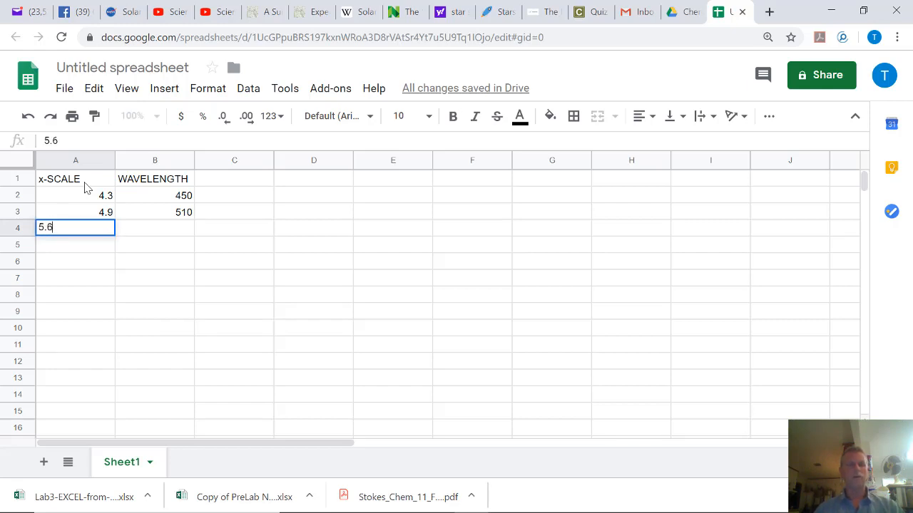
pyautogui.write('.6')
pyautogui.press('Tab')
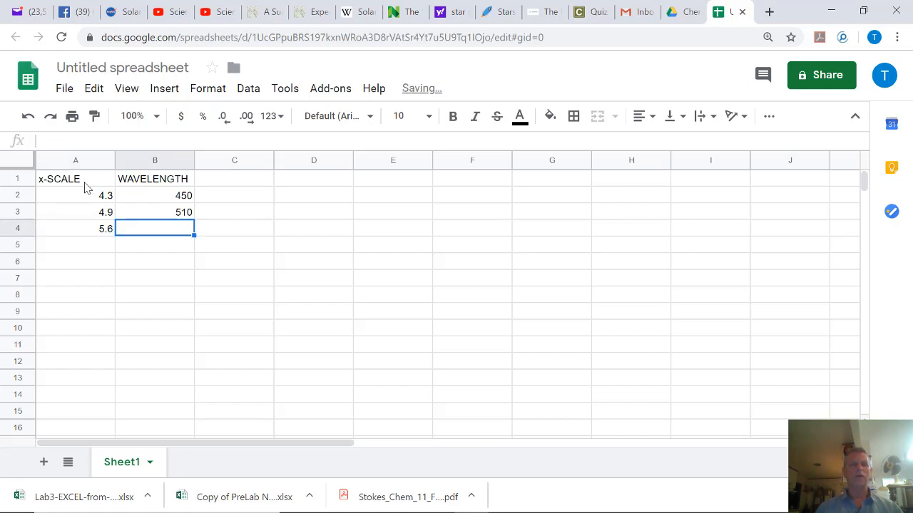
pyautogui.write('5')
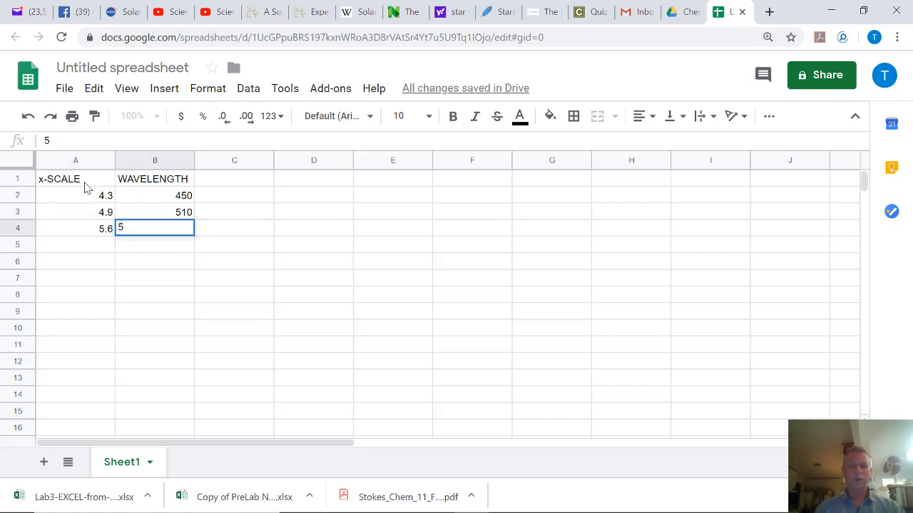
pyautogui.write('78')
pyautogui.press('Return')
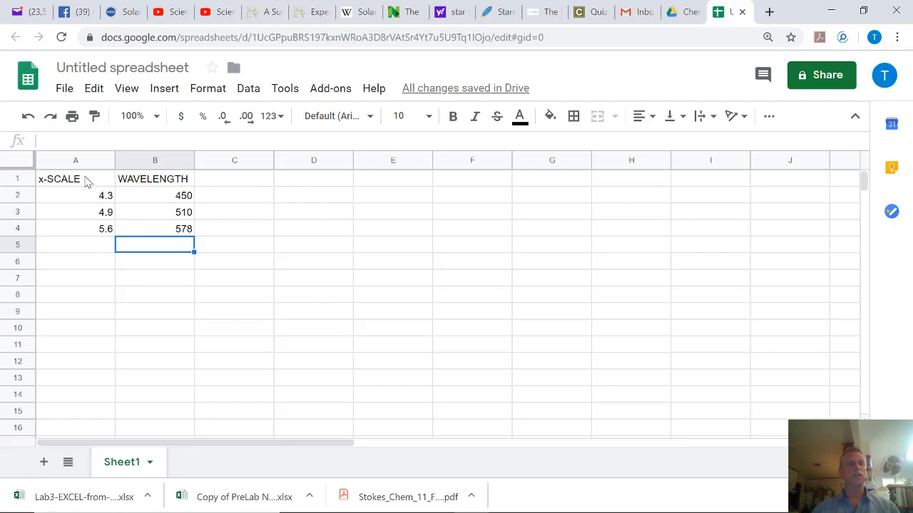
# Select the range A1:B4, headers included, extending from A1 with Shift+arrow keys.
pyautogui.moveTo(86, 181); pyautogui.dragTo(157, 230)
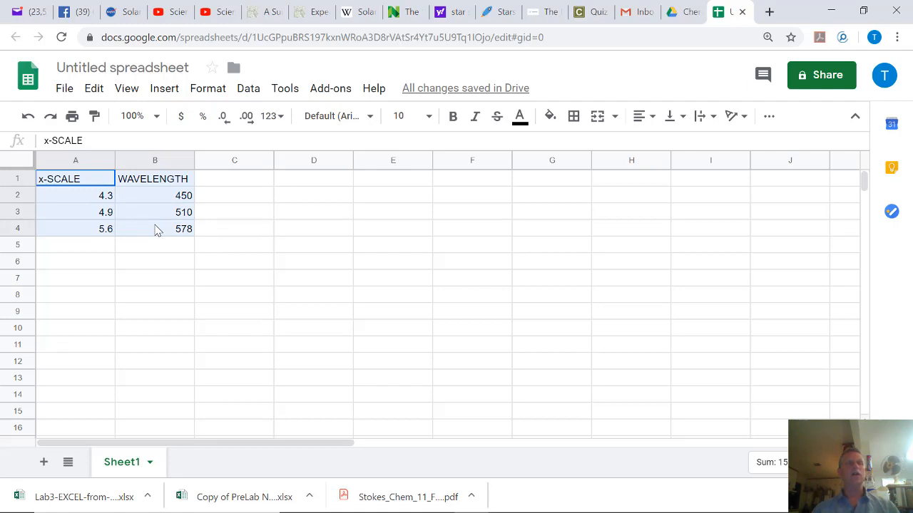
pyautogui.moveTo(157, 230); pyautogui.dragTo(157, 230)
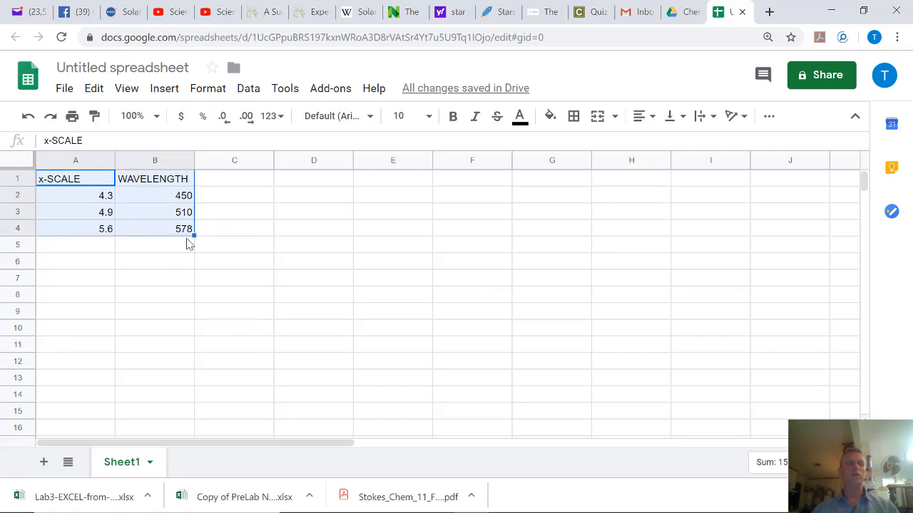
pyautogui.click(246, 239)
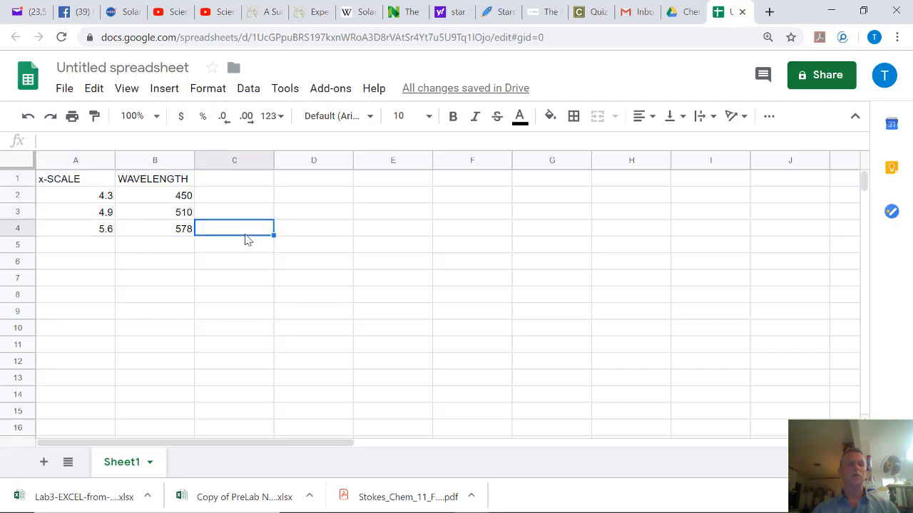
pyautogui.click(82, 181)
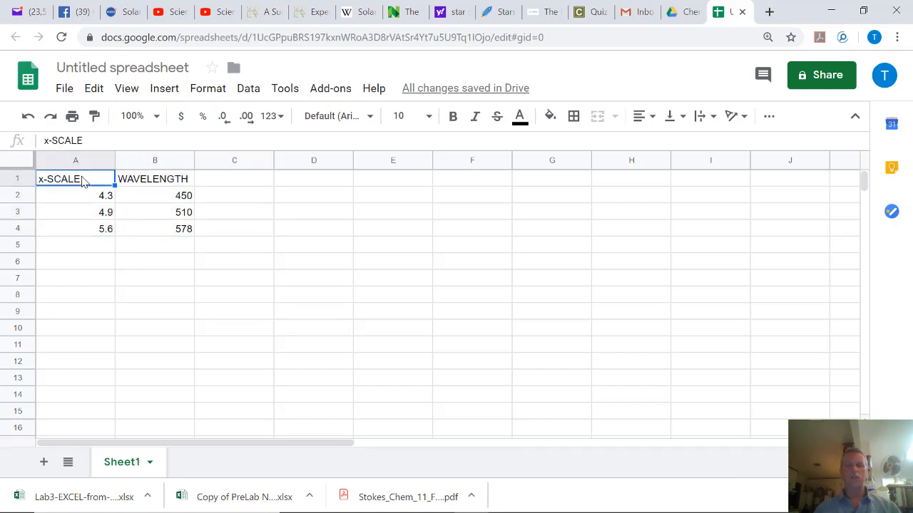
pyautogui.hotkey('shift', 'Right')
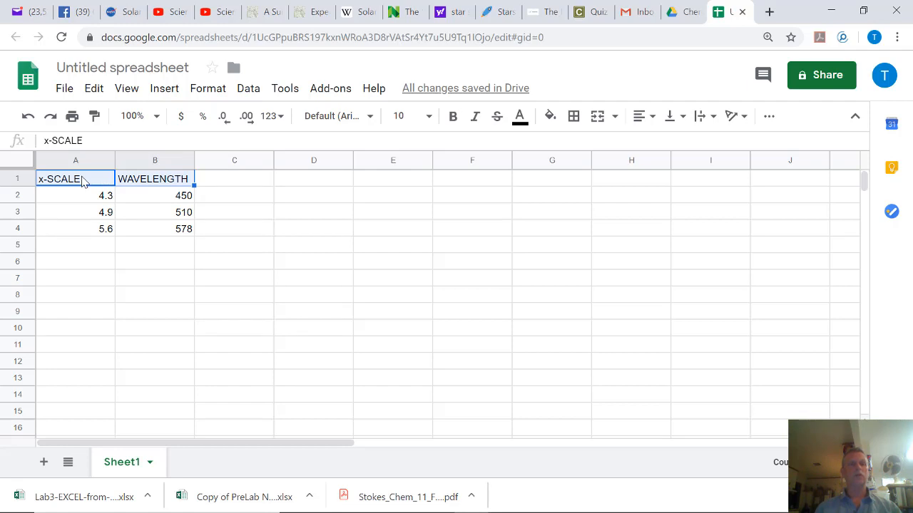
pyautogui.hotkey('shift', 'Down')
pyautogui.hotkey('shift', 'Down')
pyautogui.hotkey('shift', 'Down')
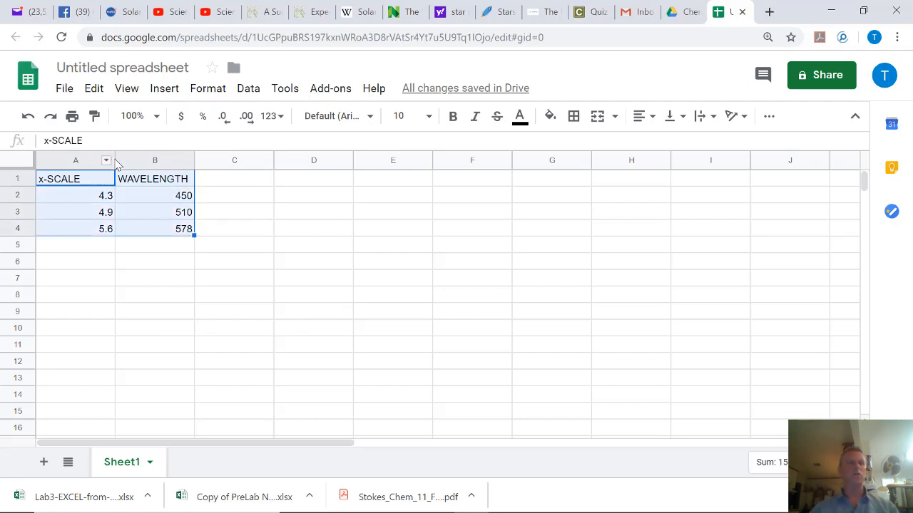
# Insert a chart from A1:B4, producing a WAVELENGTH vs. x-SCALE scatter chart.
pyautogui.click(166, 92)
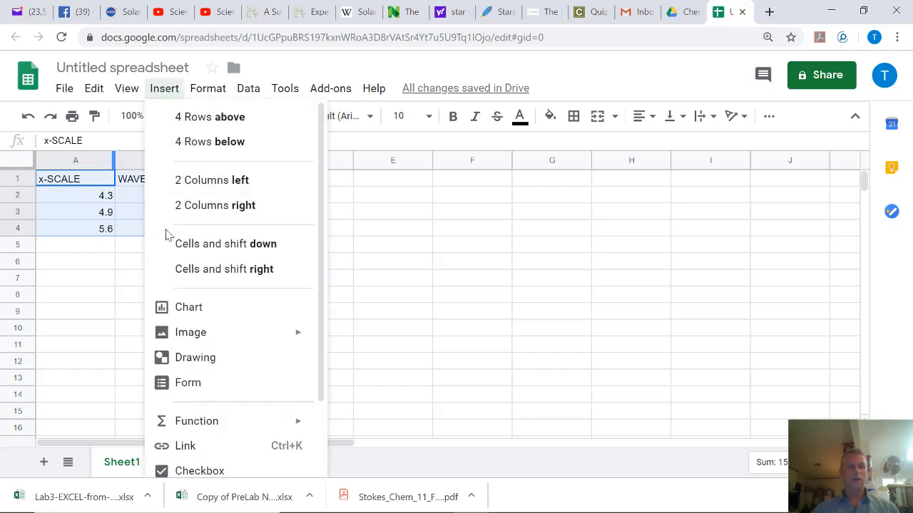
pyautogui.click(181, 312)
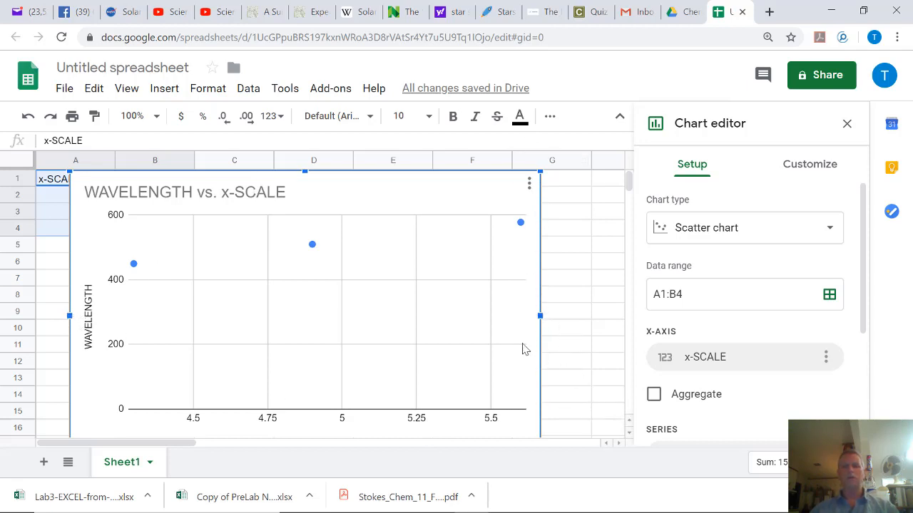
# Shrink the chart, move it beside the data table, and open the WAVELENGTH series styling options.
pyautogui.moveTo(461, 193); pyautogui.dragTo(492, 196)
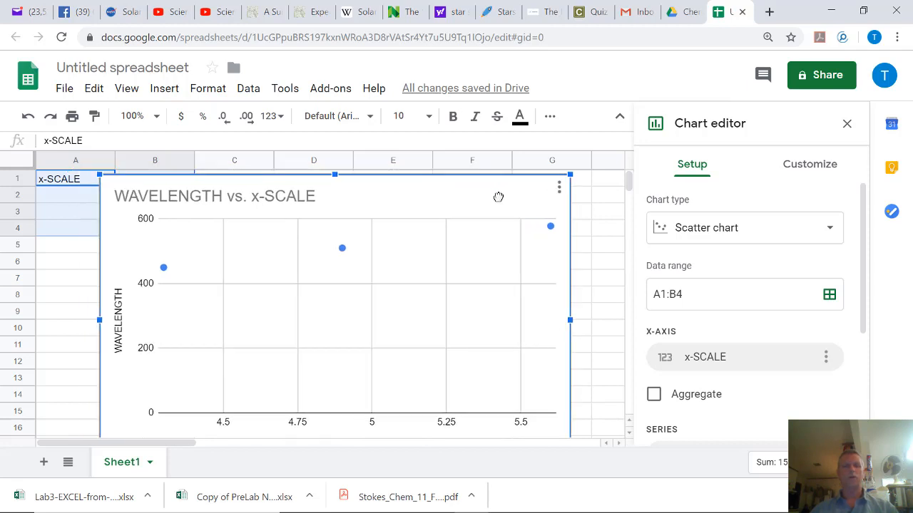
pyautogui.moveTo(574, 176); pyautogui.dragTo(467, 238)
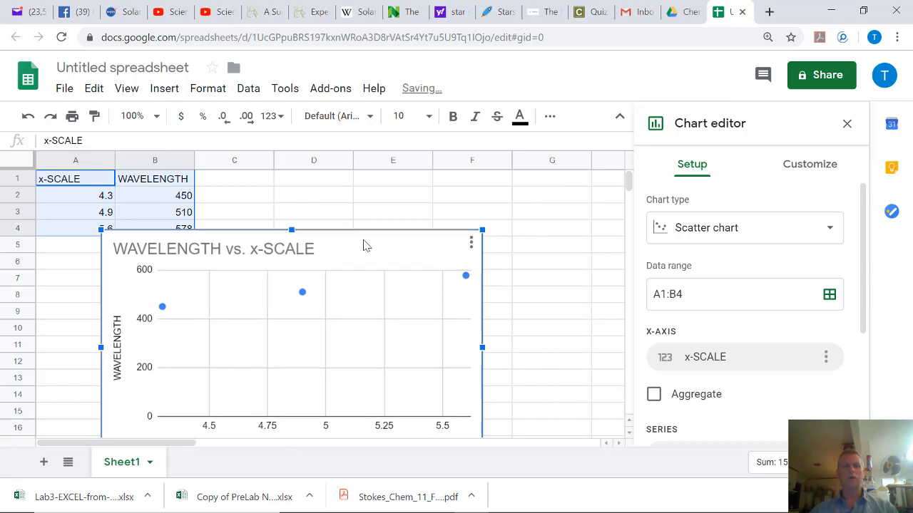
pyautogui.moveTo(363, 246); pyautogui.dragTo(457, 190)
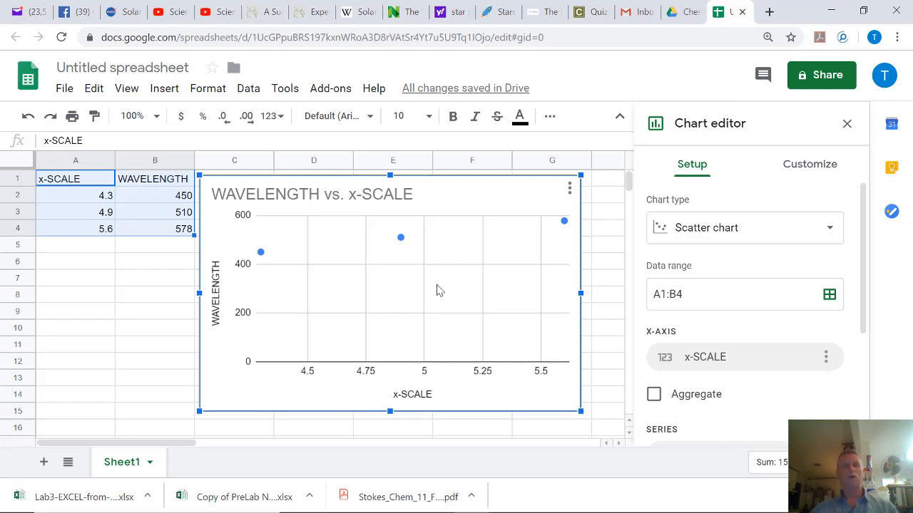
pyautogui.moveTo(401, 242)
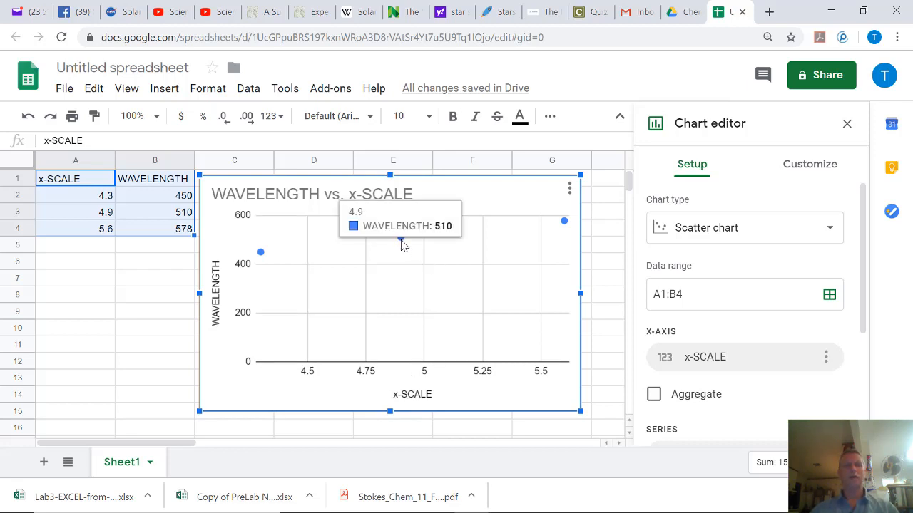
pyautogui.click(262, 255)
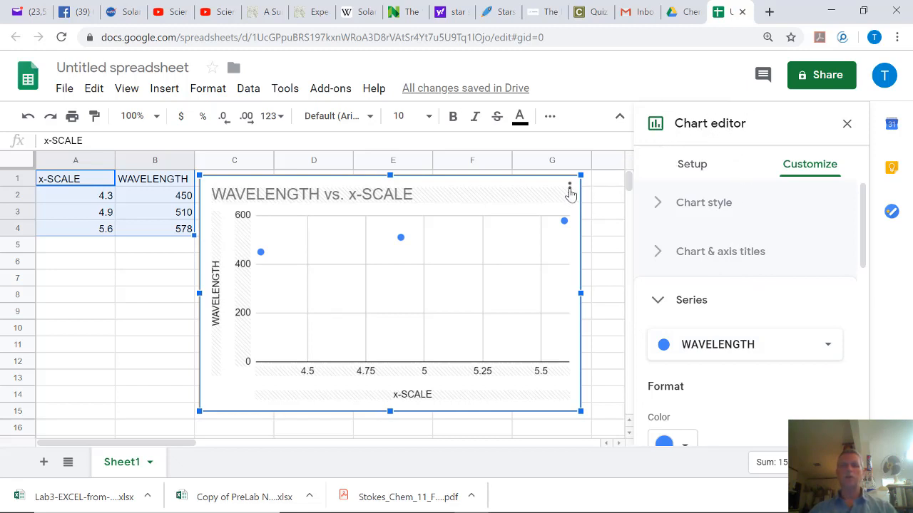
pyautogui.click(570, 189)
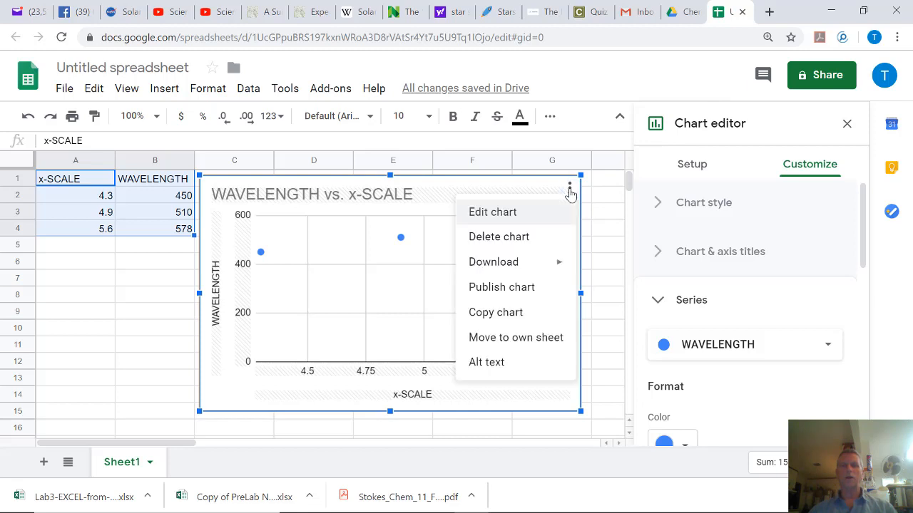
pyautogui.click(505, 214)
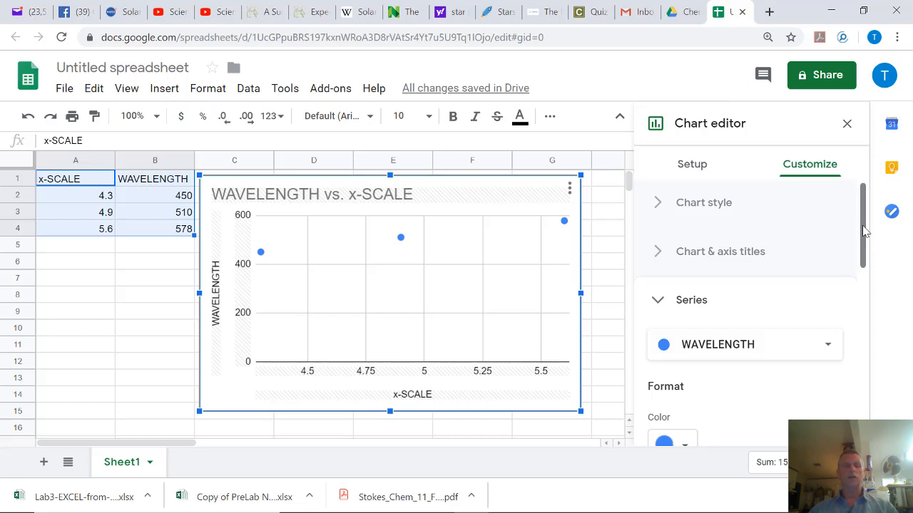
# Change the chart title from WAVELENGTH vs. x-SCALE to 'Calibration of Spectrometer #13'.
pyautogui.doubleClick(416, 199)
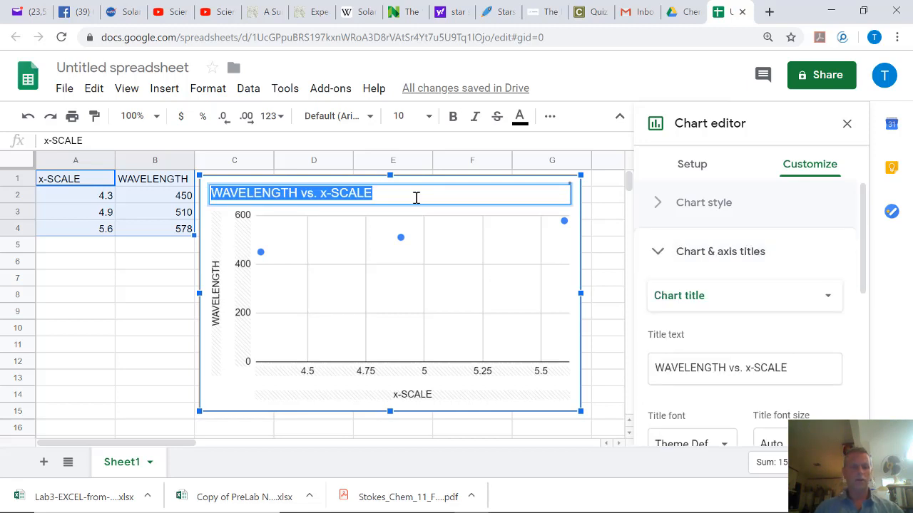
pyautogui.write('Calibra')
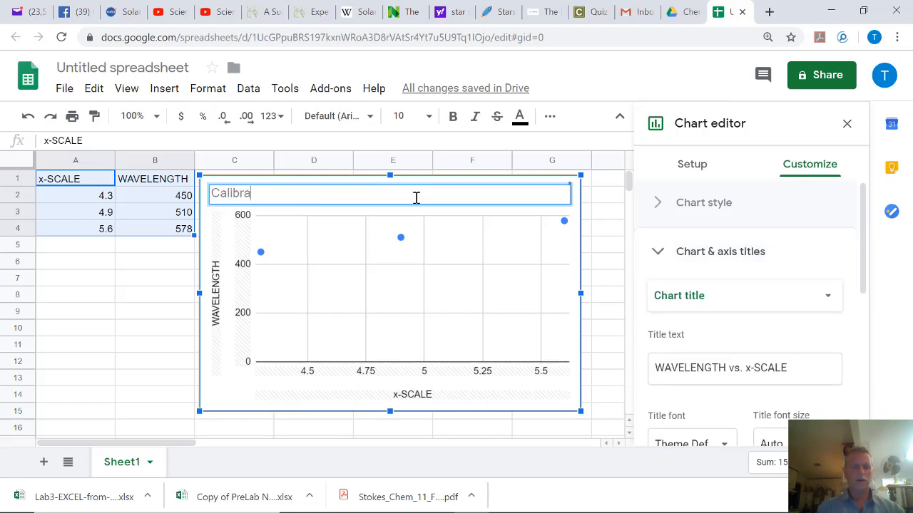
pyautogui.write('tion of Spectrometer')
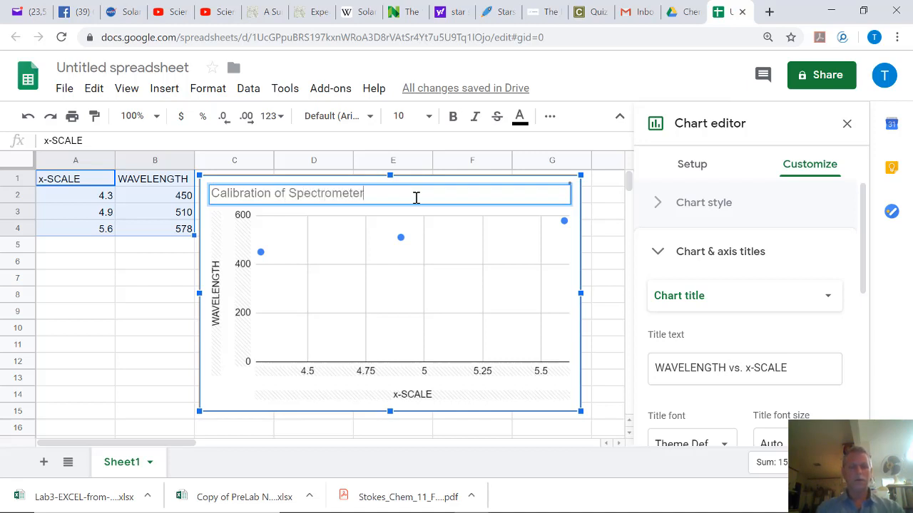
pyautogui.write(' #13')
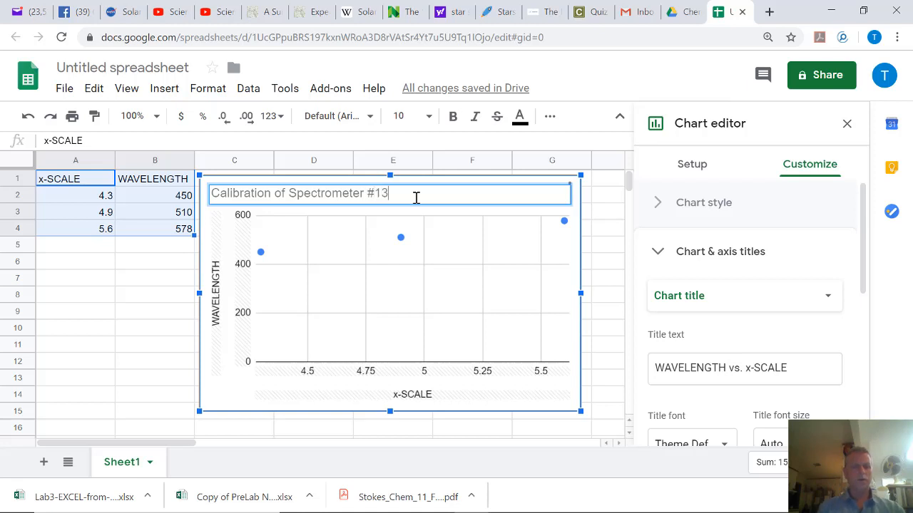
pyautogui.press('Return')
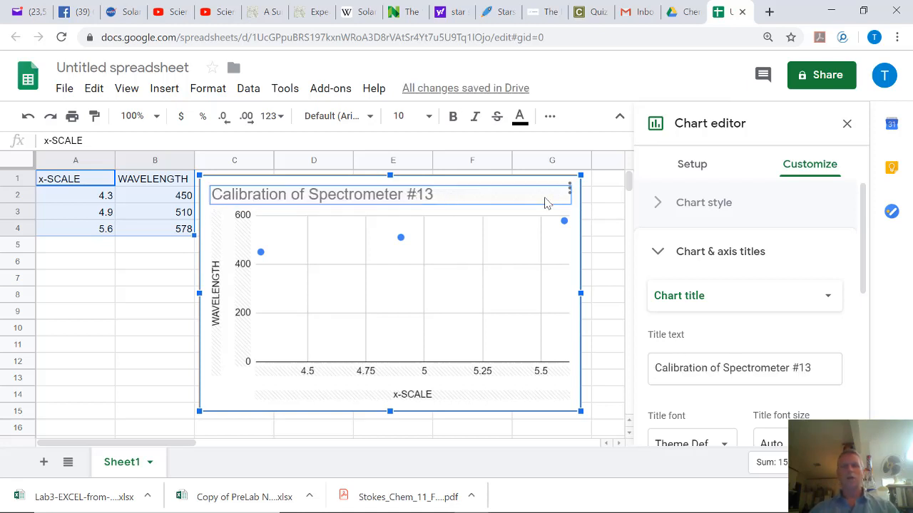
# Collapse the Chart & axis titles section in the Customize tab to show all categories.
pyautogui.click(730, 256)
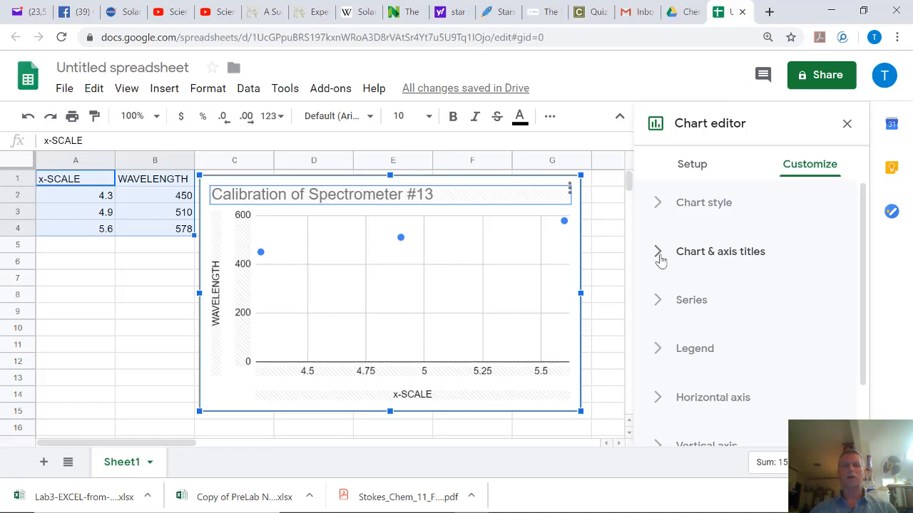
pyautogui.click(659, 257)
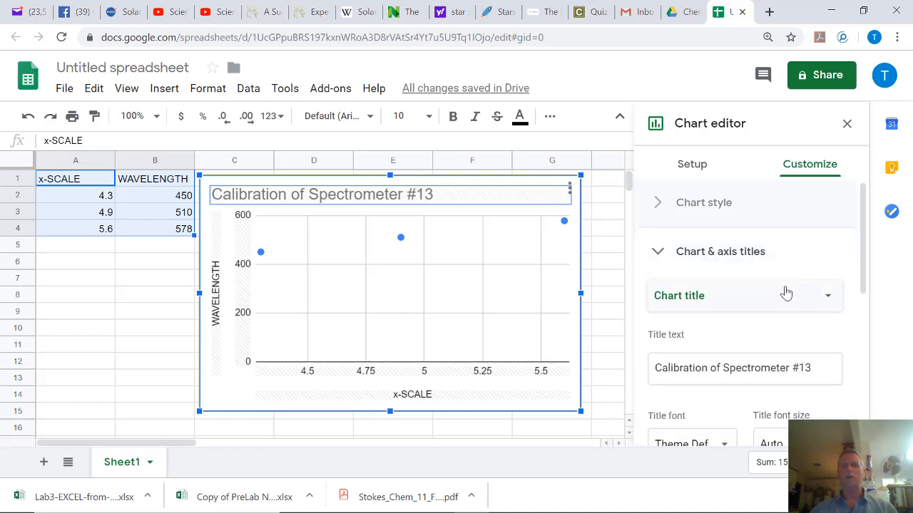
pyautogui.scroll(-2, 786, 294)
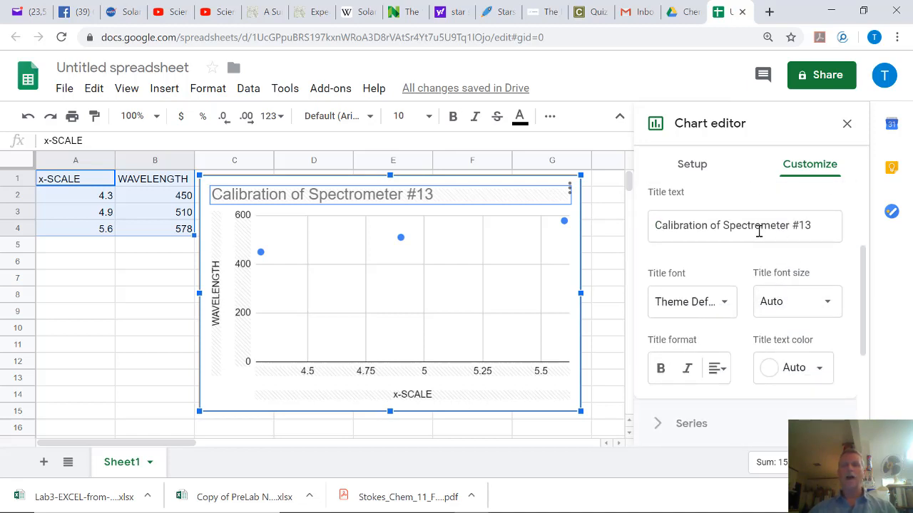
pyautogui.scroll(2, 760, 230)
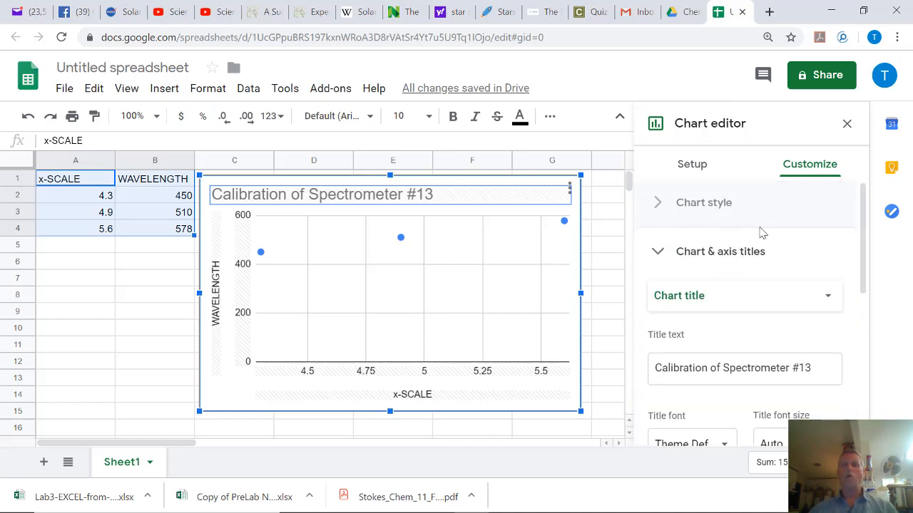
pyautogui.click(658, 253)
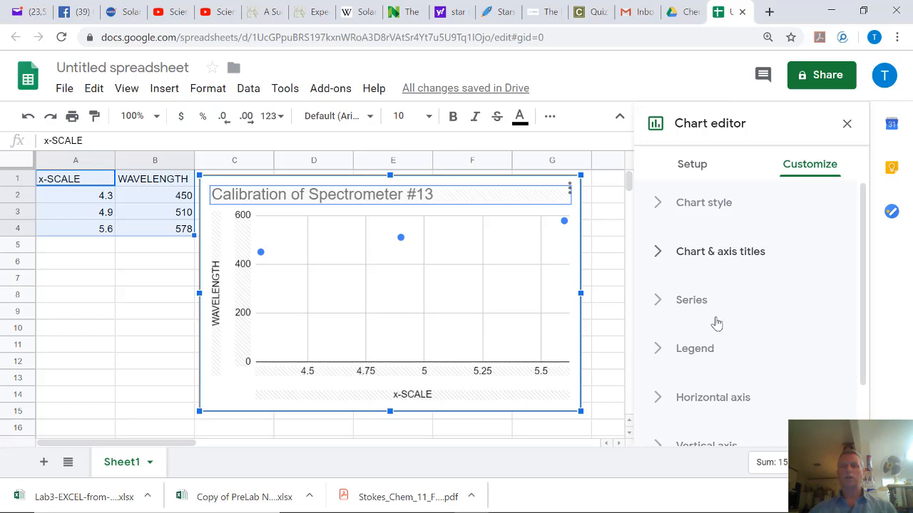
pyautogui.scroll(-1, 717, 323)
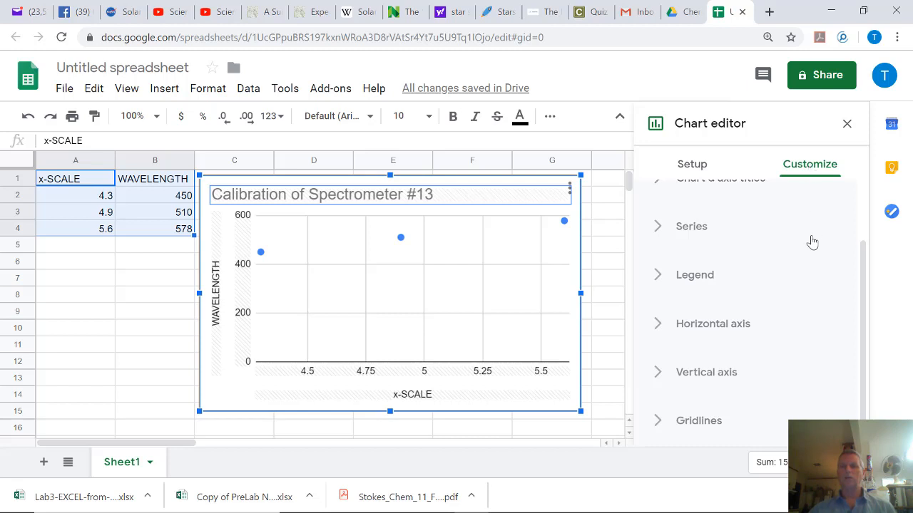
pyautogui.scroll(1, 760, 342)
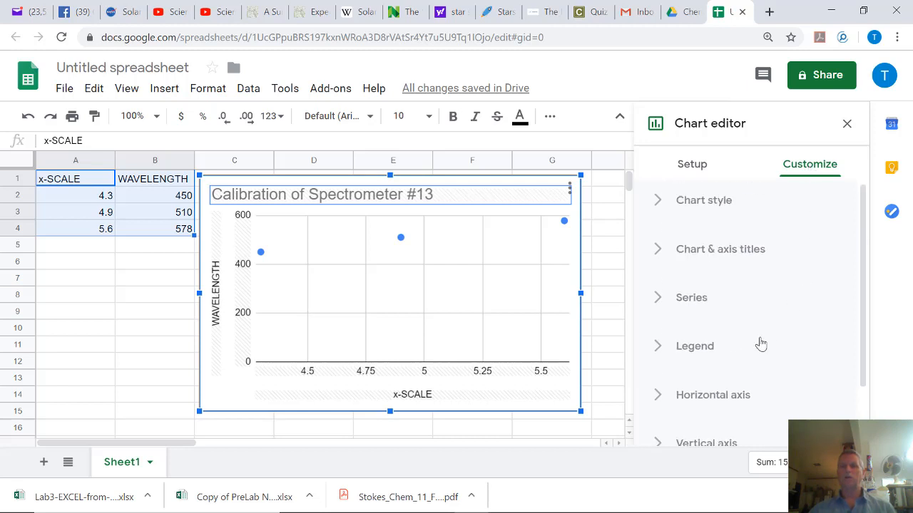
# Expand the WAVELENGTH series settings to reveal the point, error bar, data label and trendline options.
pyautogui.click(664, 302)
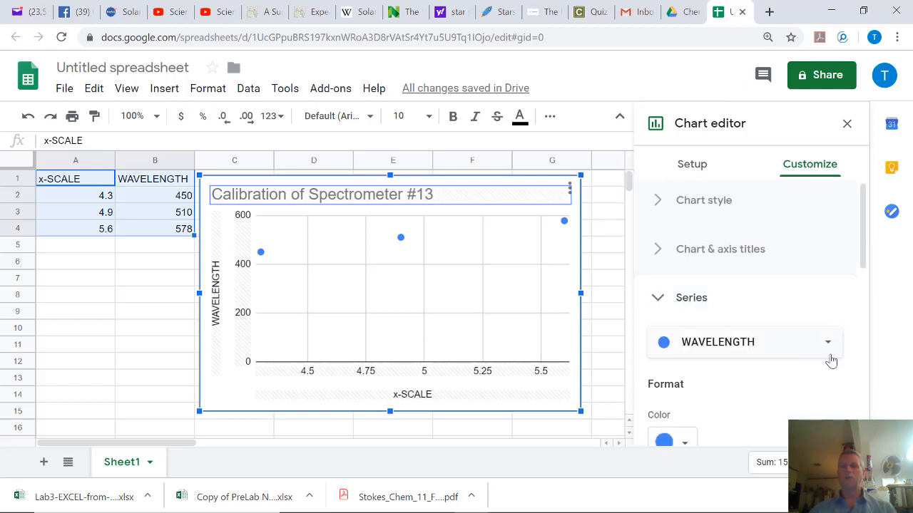
pyautogui.scroll(-2, 817, 367)
pyautogui.scroll(-4, 815, 364)
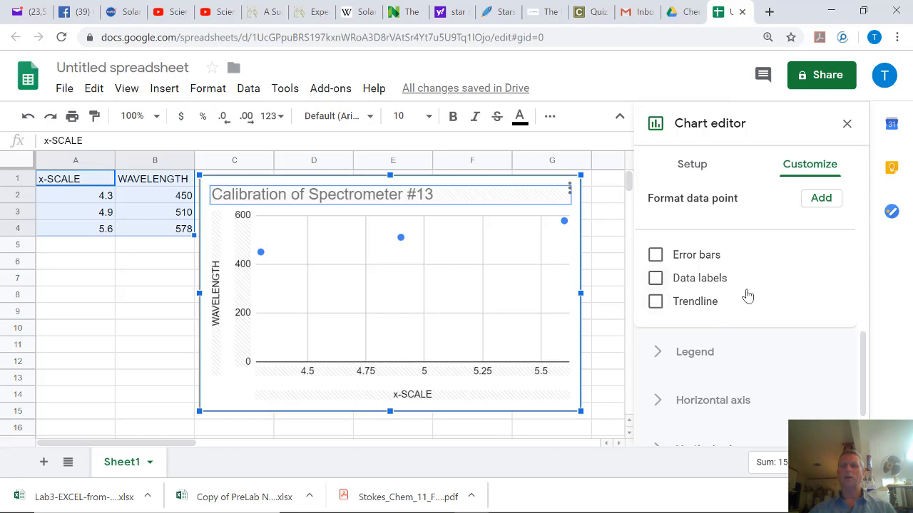
pyautogui.scroll(5, 764, 279)
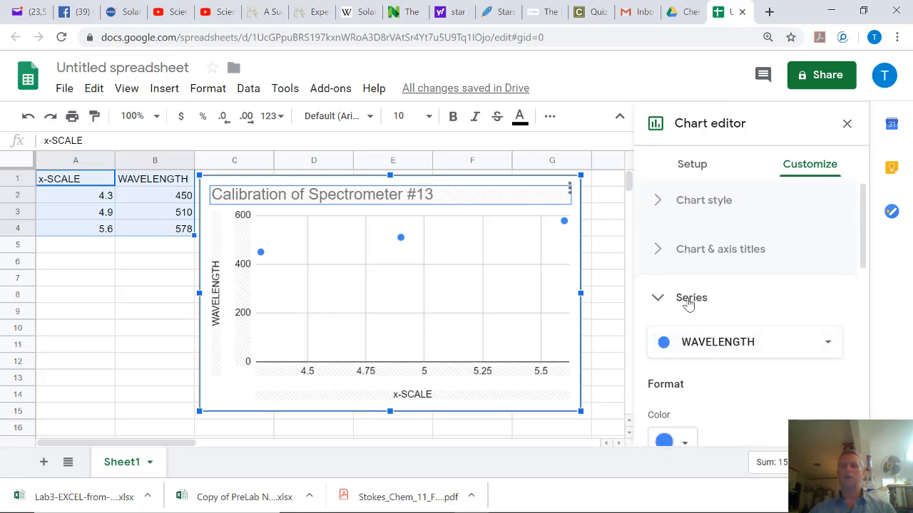
pyautogui.scroll(-4, 693, 311)
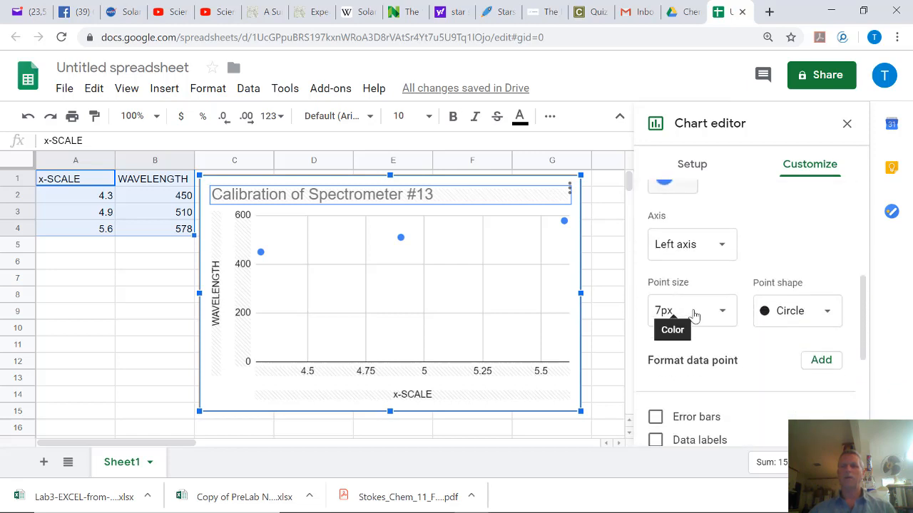
pyautogui.scroll(-1, 738, 336)
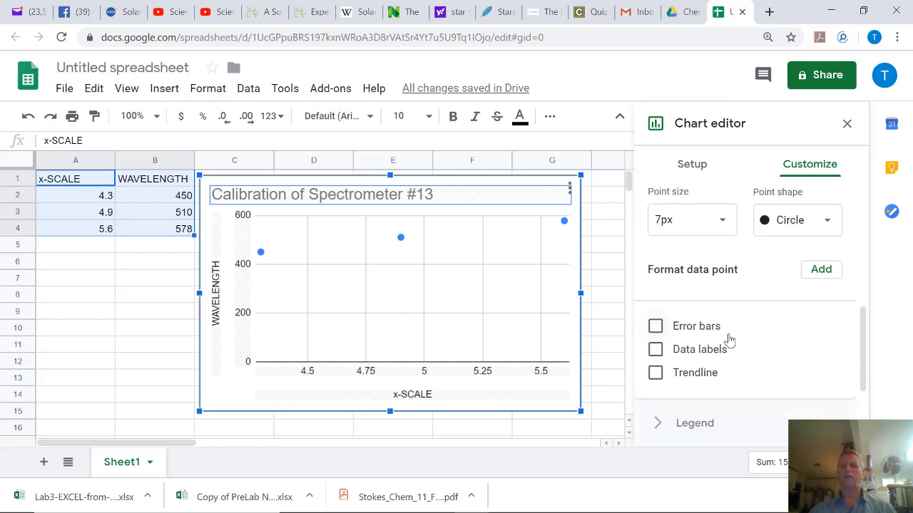
# Add a 4px-thick linear trendline to the WAVELENGTH series and show its R² value.
pyautogui.click(656, 373)
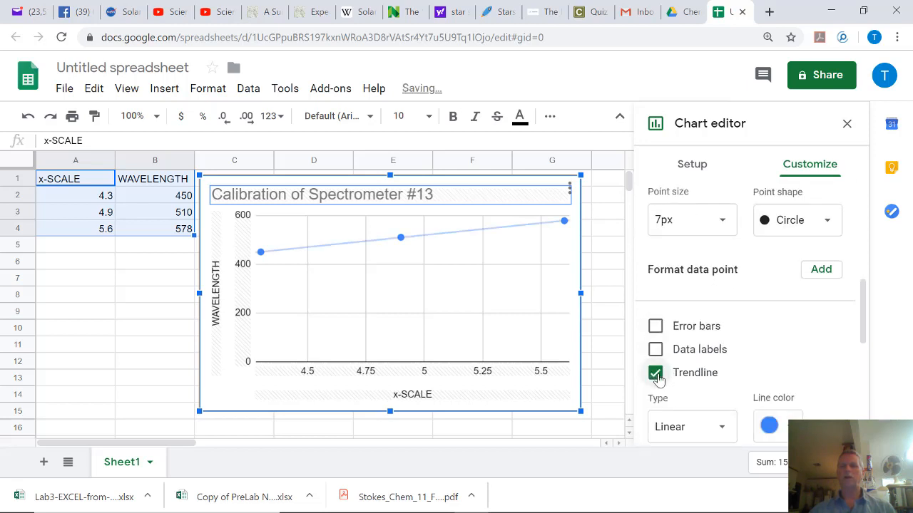
pyautogui.scroll(-2, 787, 360)
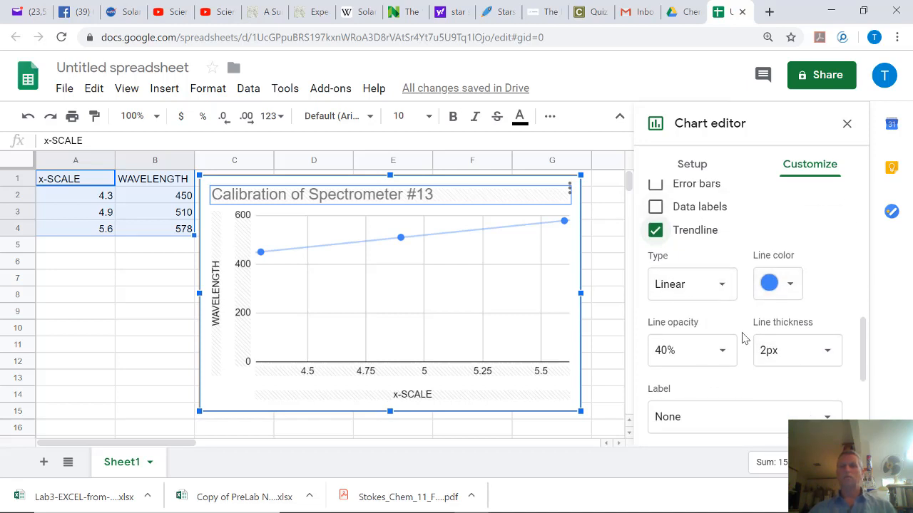
pyautogui.click(828, 351)
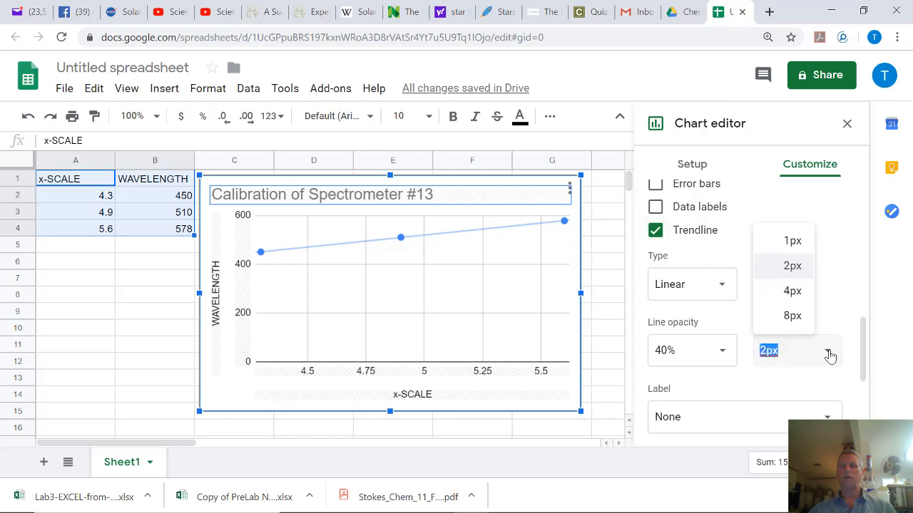
pyautogui.click(793, 291)
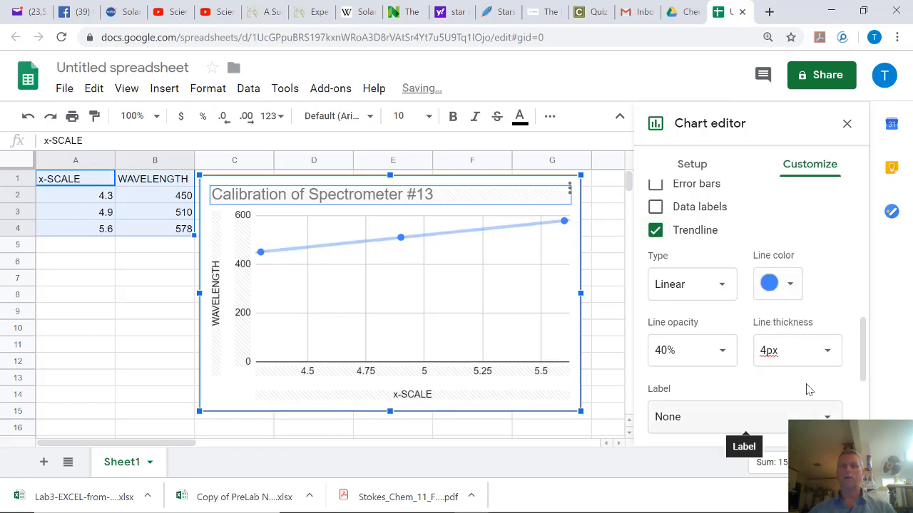
pyautogui.scroll(-1, 804, 391)
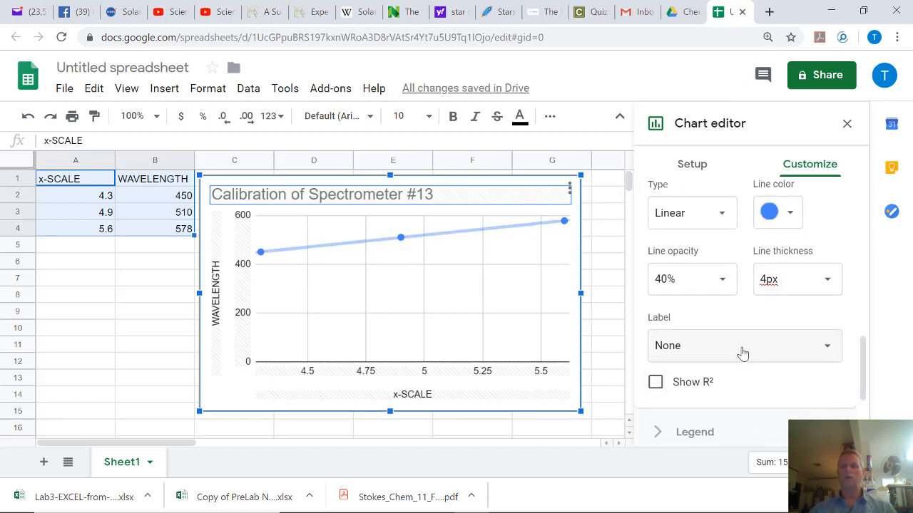
pyautogui.scroll(-1, 774, 368)
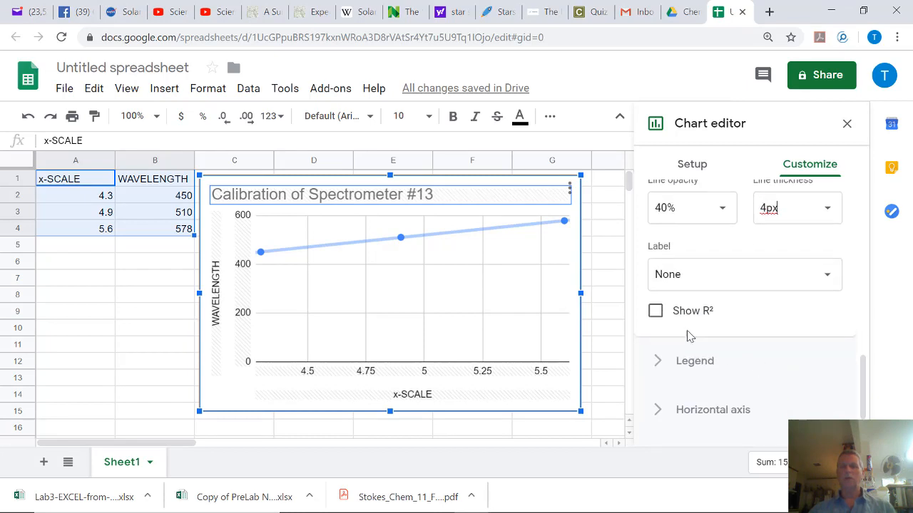
pyautogui.click(656, 313)
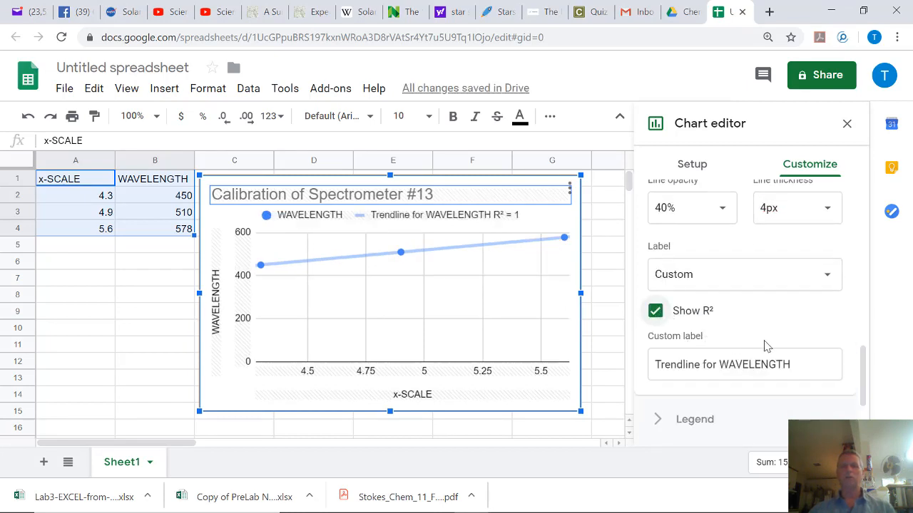
# Set the trendline label to Use Equation so the legend reads 98.4*x + 27.1.
pyautogui.scroll(1, 766, 345)
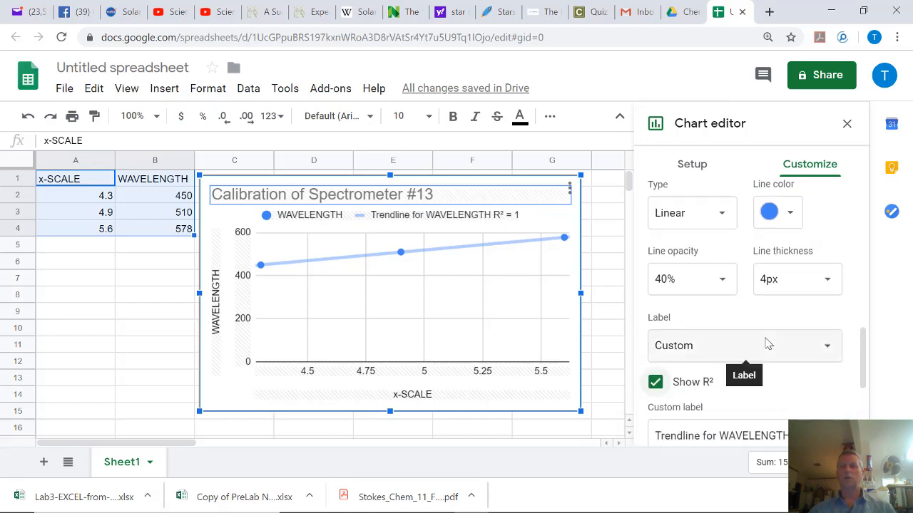
pyautogui.click(826, 349)
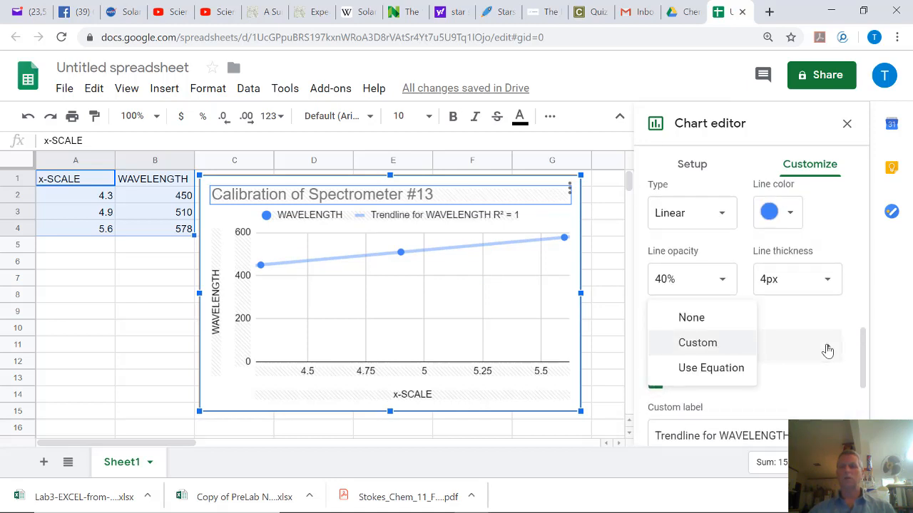
pyautogui.click(728, 370)
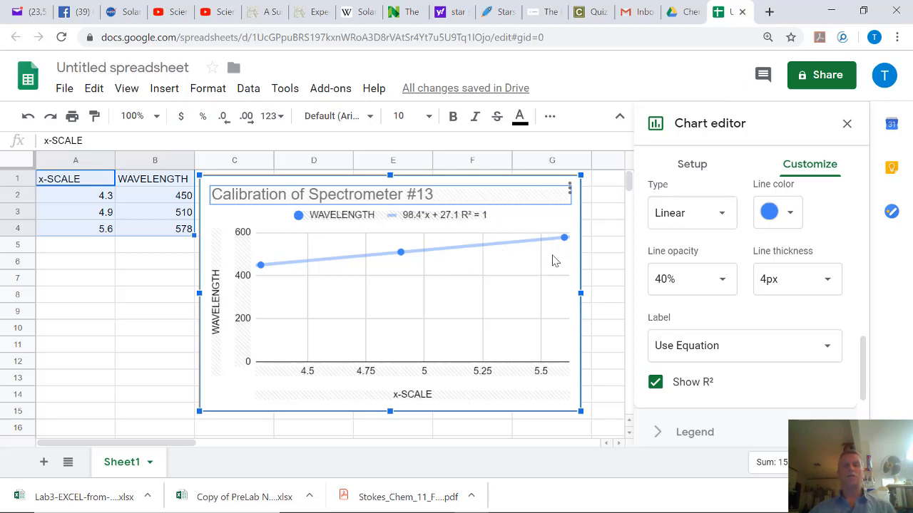
# Close the chart editor, nudge the calibration chart slightly, and make it a little narrower.
pyautogui.click(848, 124)
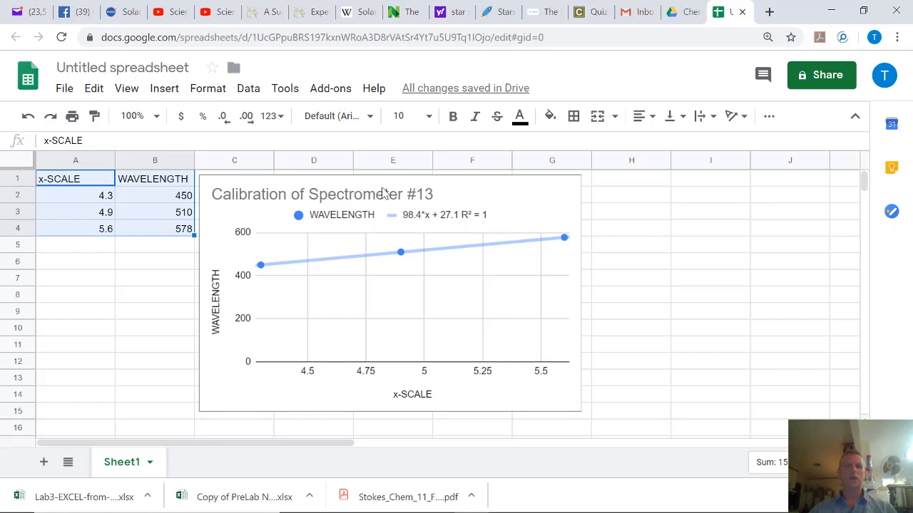
pyautogui.click(378, 194)
pyautogui.moveTo(445, 191); pyautogui.dragTo(448, 192)
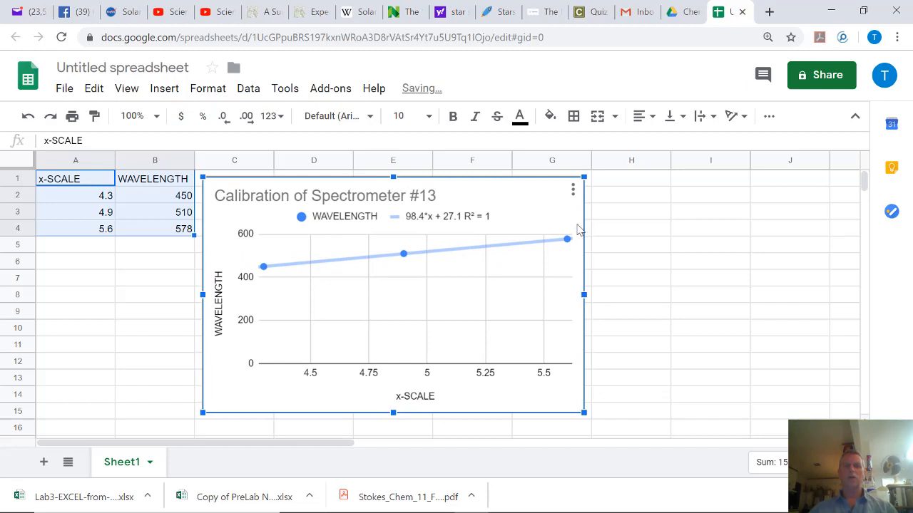
pyautogui.moveTo(578, 295); pyautogui.dragTo(567, 296)
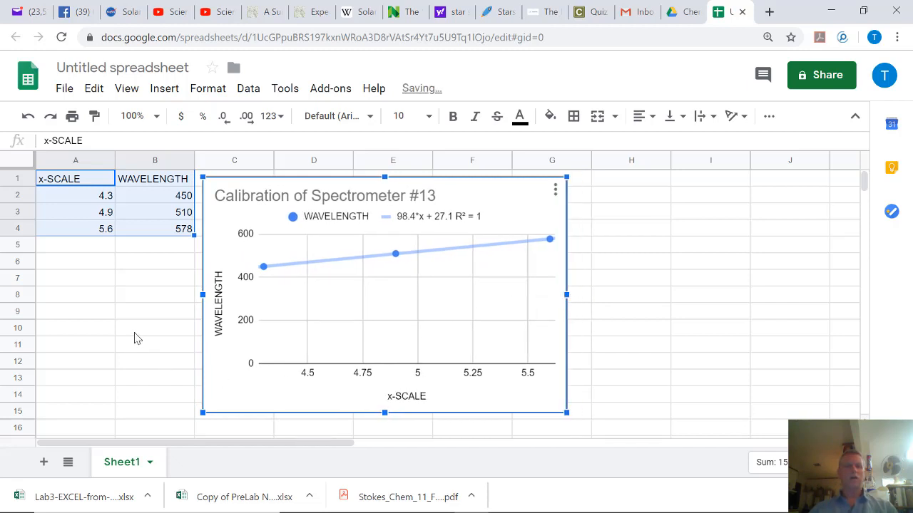
pyautogui.click(141, 303)
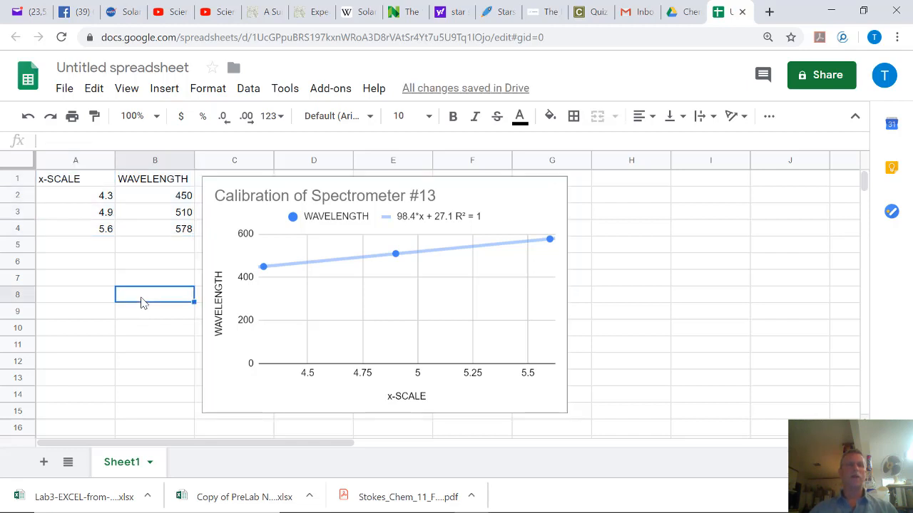
# Download the spreadsheet as Excel, saved as 'test-Lab3-Calibration----Untitled spreadsheet.xlsx'.
pyautogui.click(63, 91)
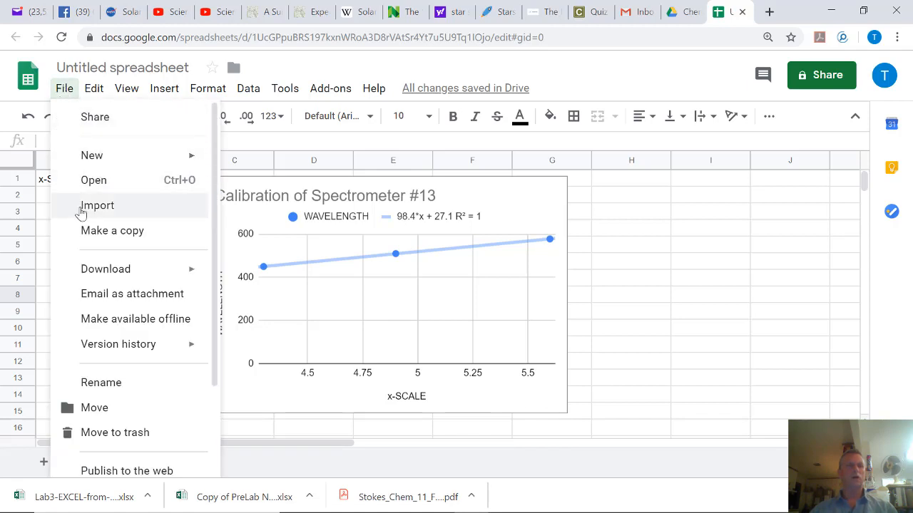
pyautogui.moveTo(98, 276)
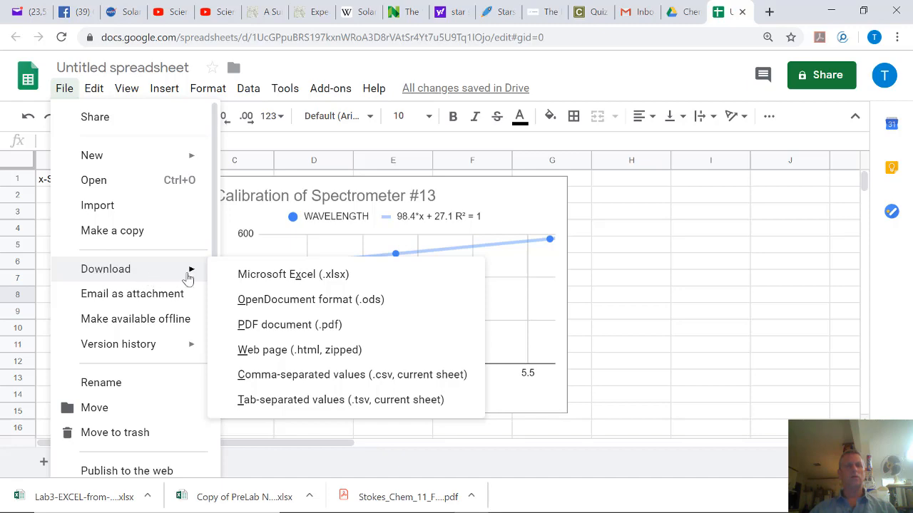
pyautogui.click(271, 280)
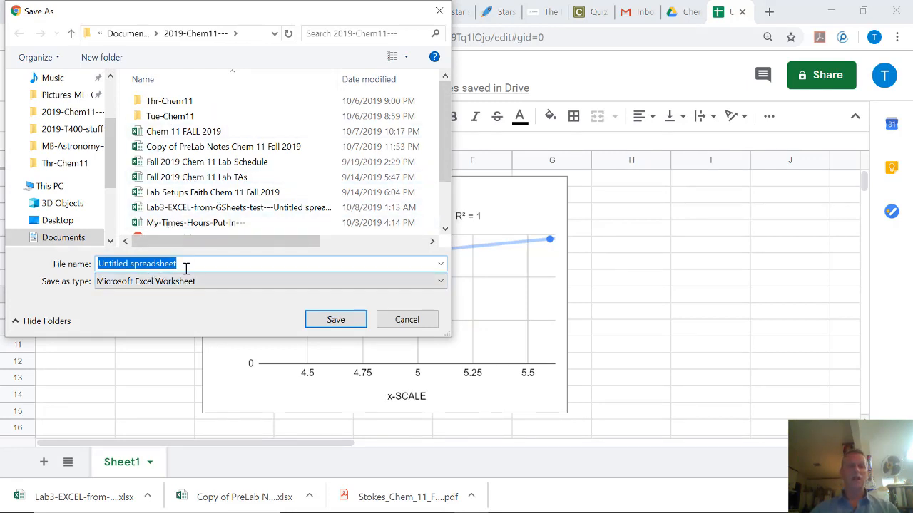
pyautogui.press('Home')
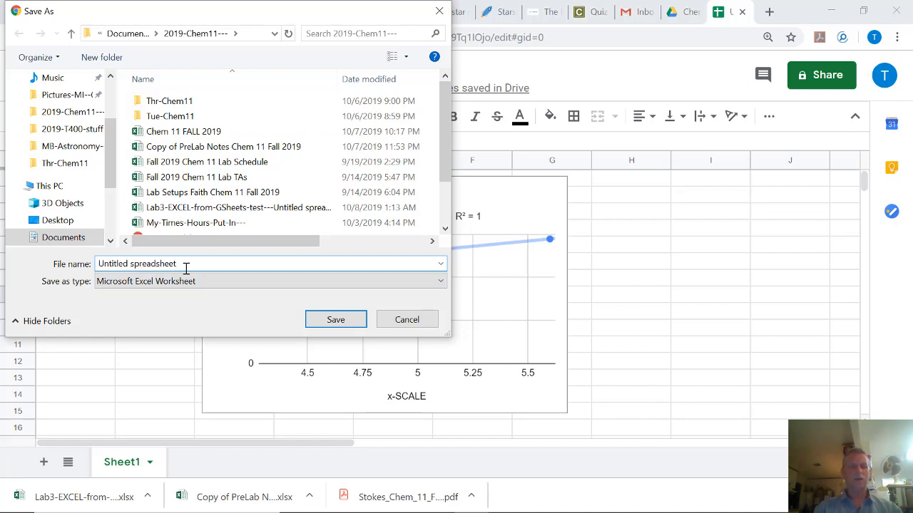
pyautogui.write('test-La')
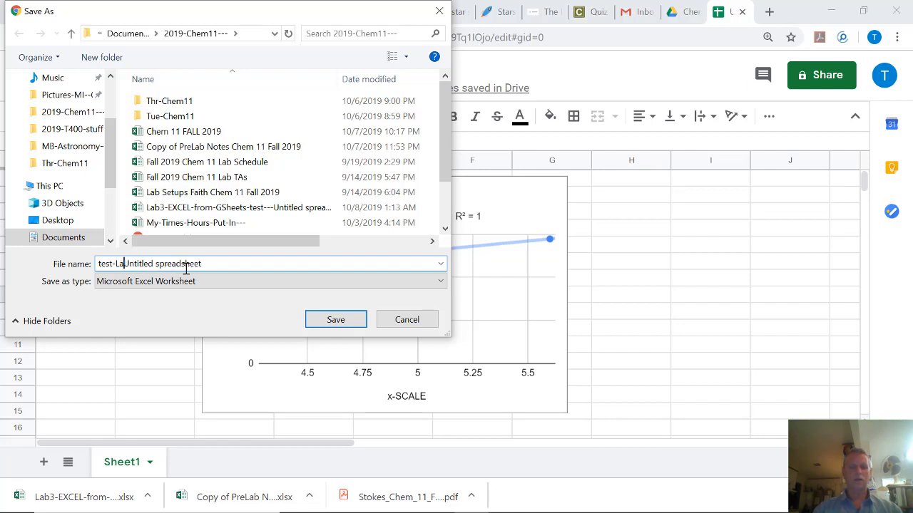
pyautogui.write('b3')
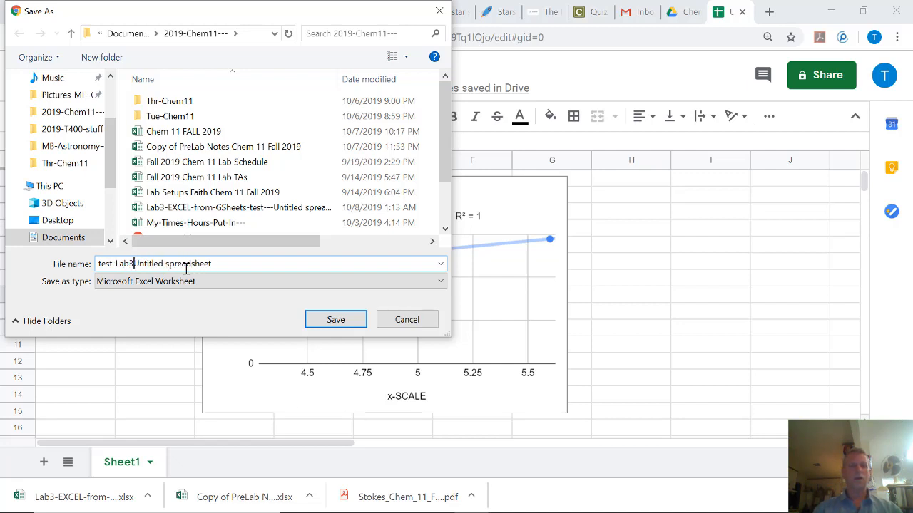
pyautogui.write('-Cali')
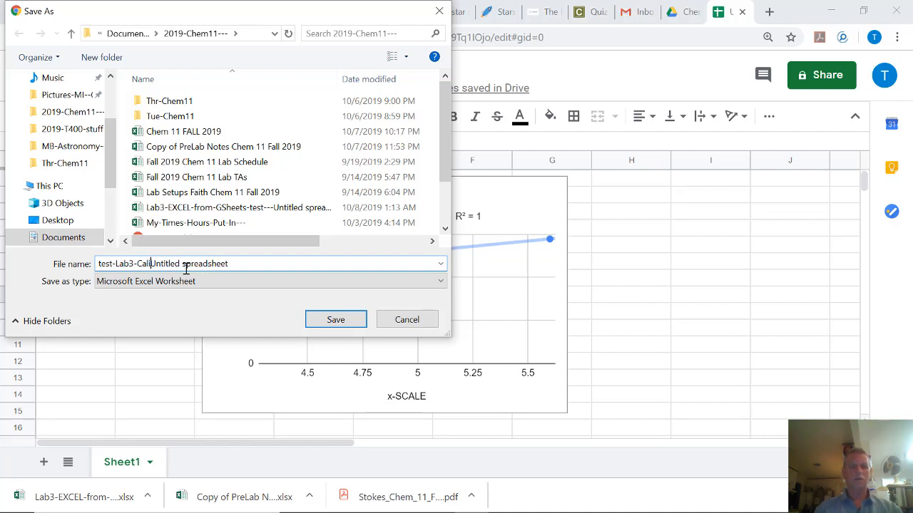
pyautogui.write('bration')
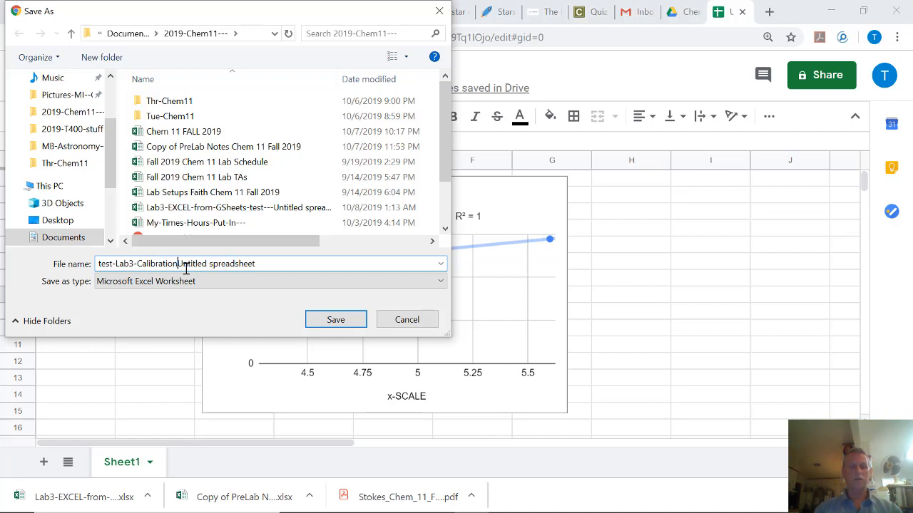
pyautogui.write('----')
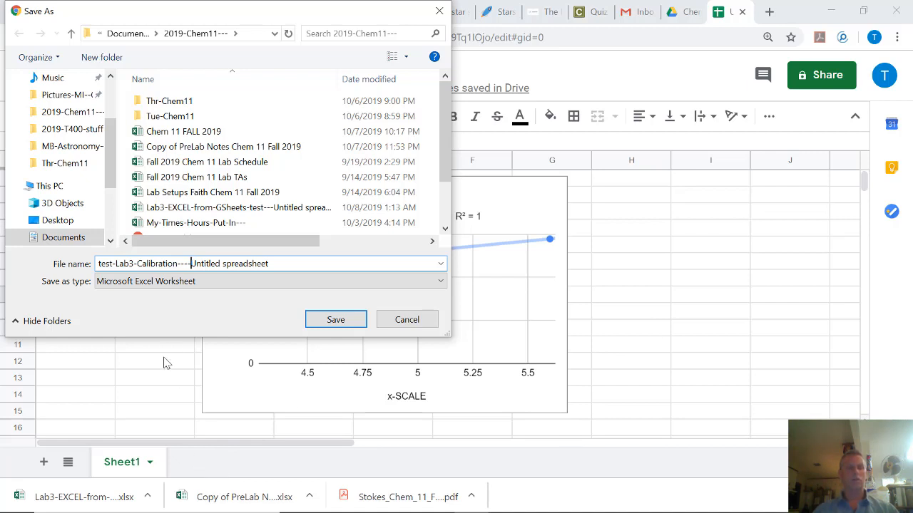
pyautogui.click(336, 321)
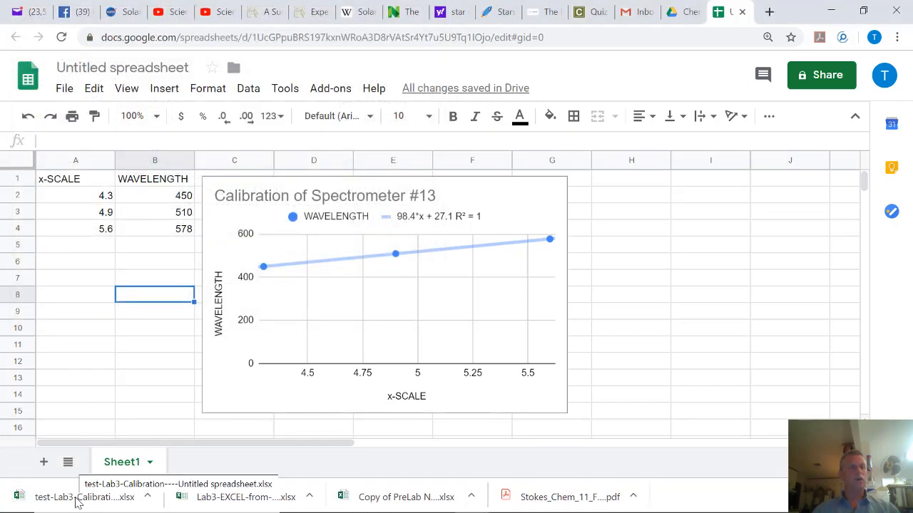
# Open the downloaded workbook in Excel with editing enabled and delete the chart legend.
pyautogui.click(79, 499)
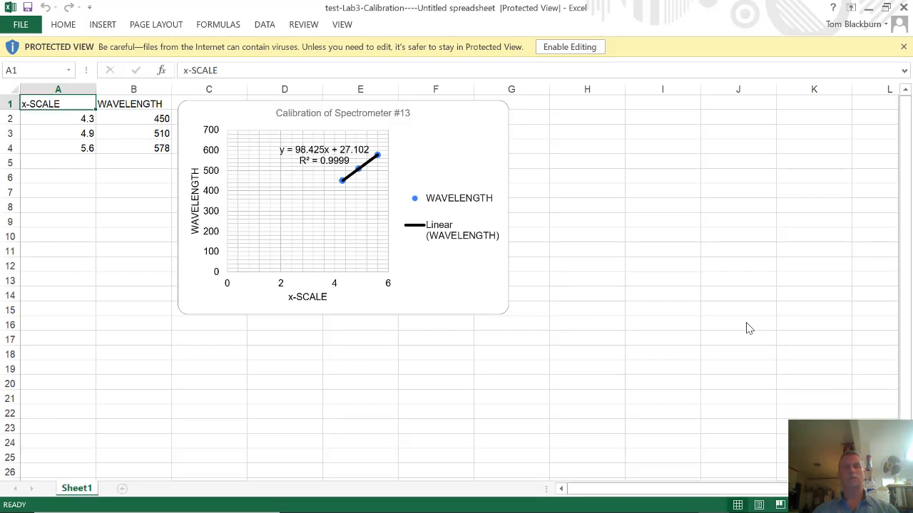
pyautogui.click(582, 49)
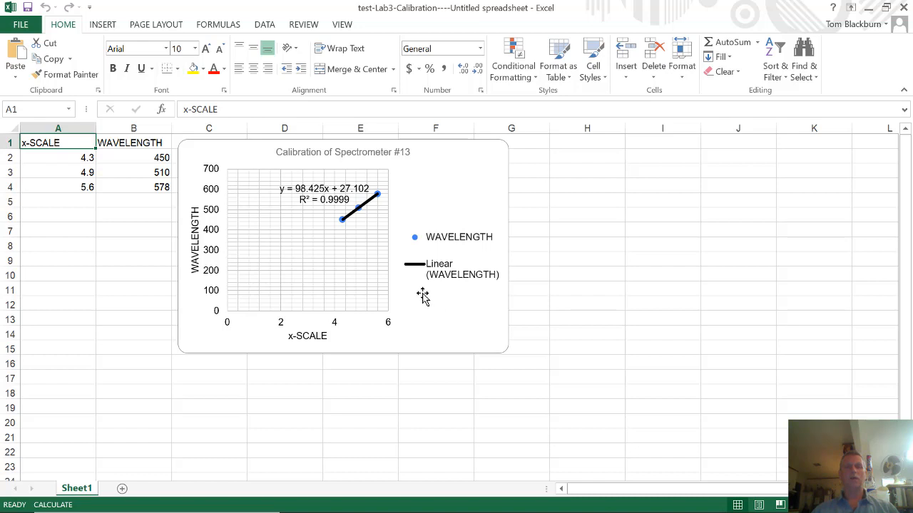
pyautogui.click(450, 245)
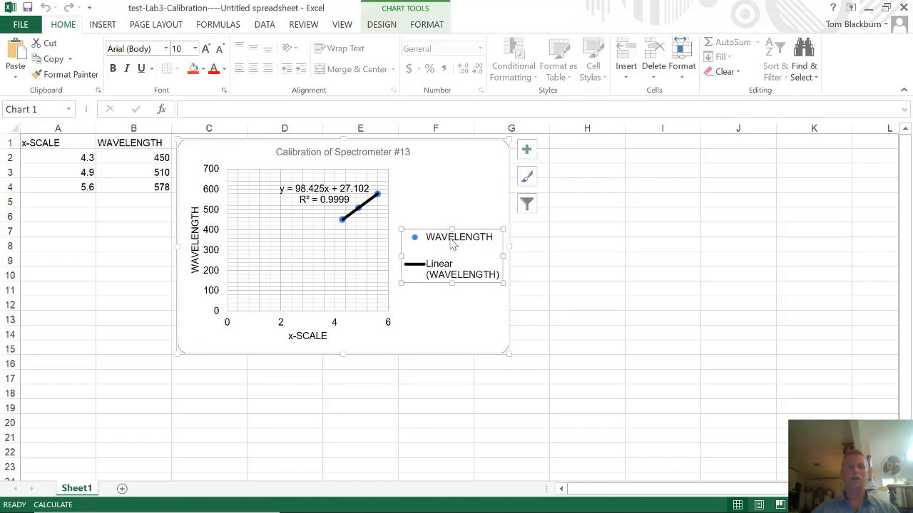
pyautogui.press('Delete')
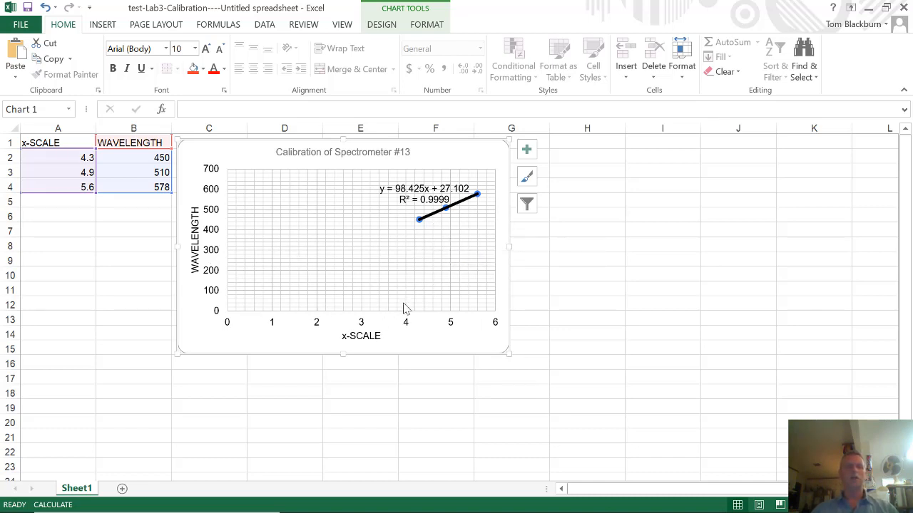
# Set the horizontal x-SCALE axis minimum to 4.
pyautogui.click(361, 325)
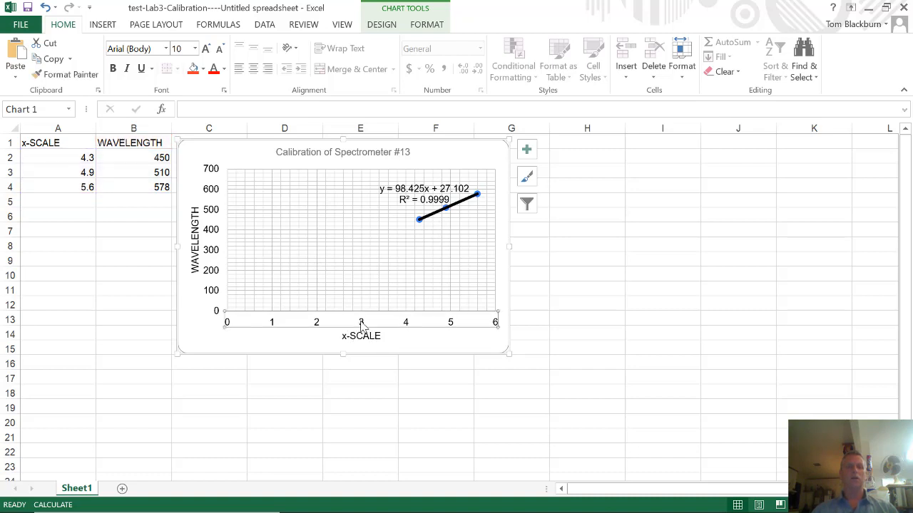
pyautogui.doubleClick(361, 324)
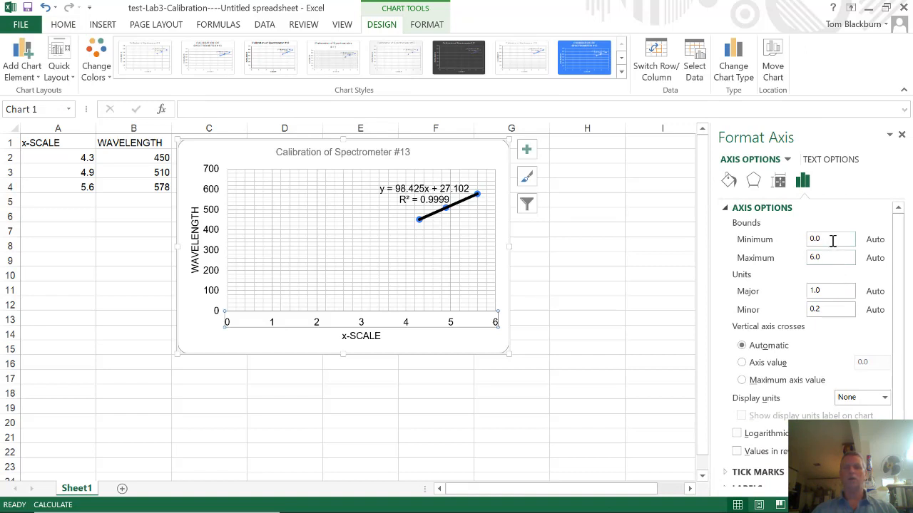
pyautogui.moveTo(832, 241); pyautogui.dragTo(787, 244)
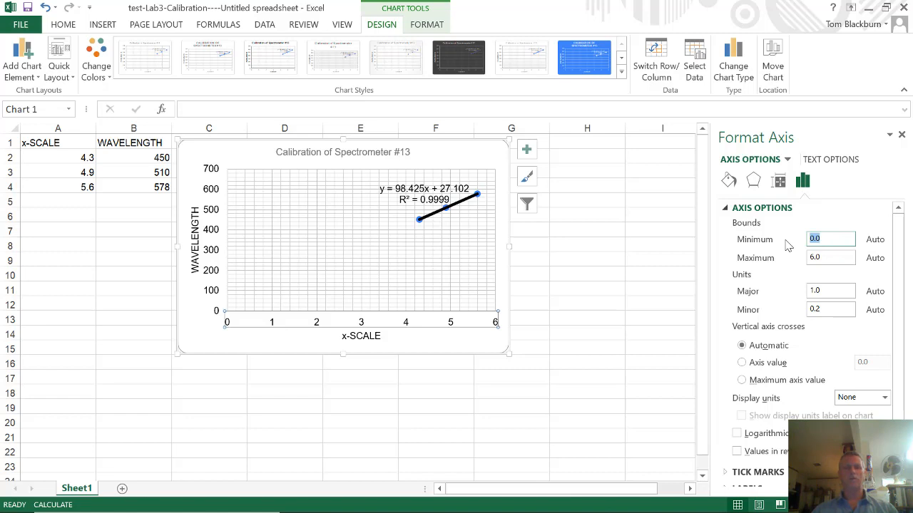
pyautogui.write('4')
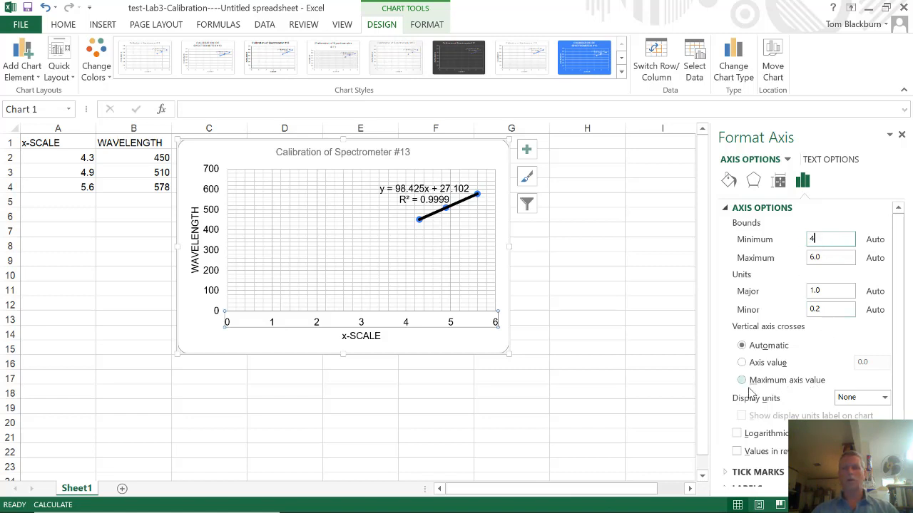
pyautogui.press('Return')
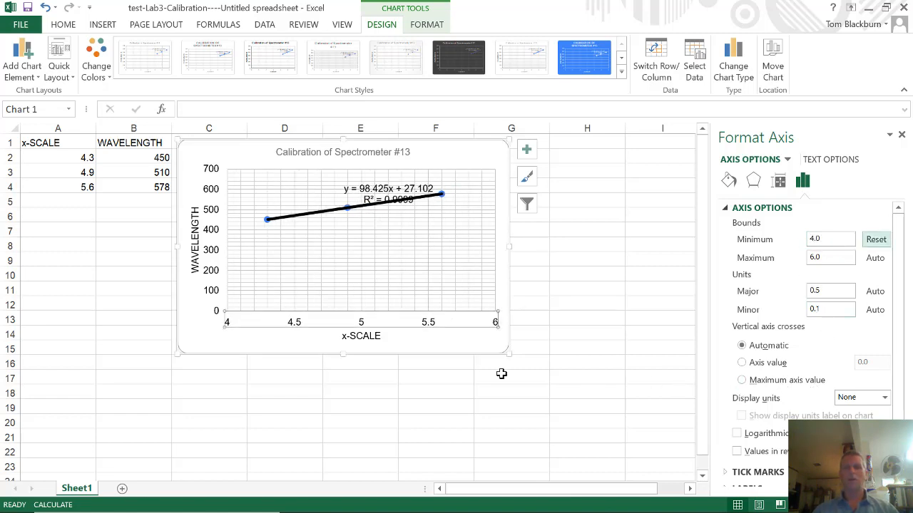
# Set the vertical WAVELENGTH axis minimum to 400.
pyautogui.click(216, 261)
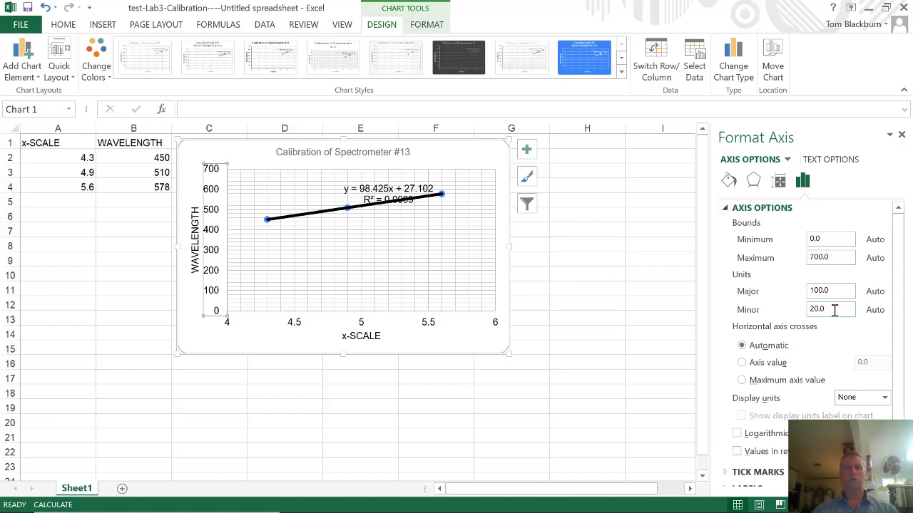
pyautogui.click(835, 238)
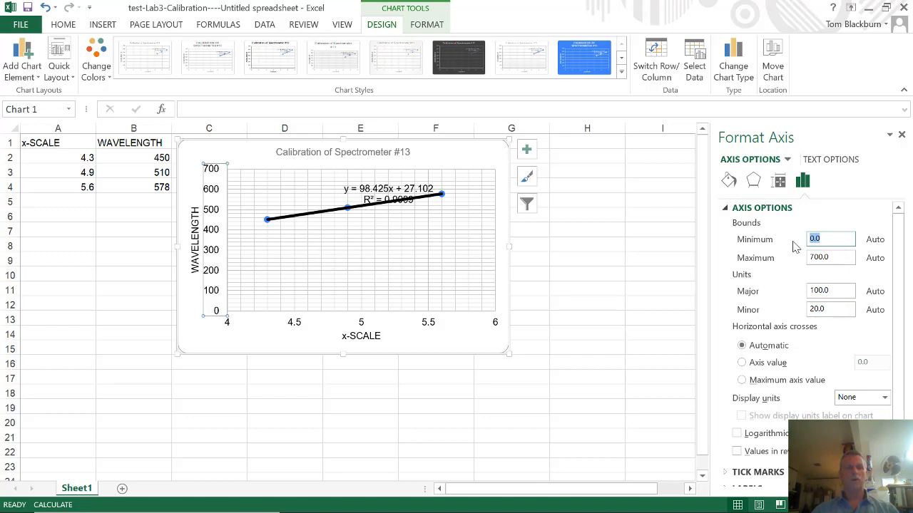
pyautogui.write('400')
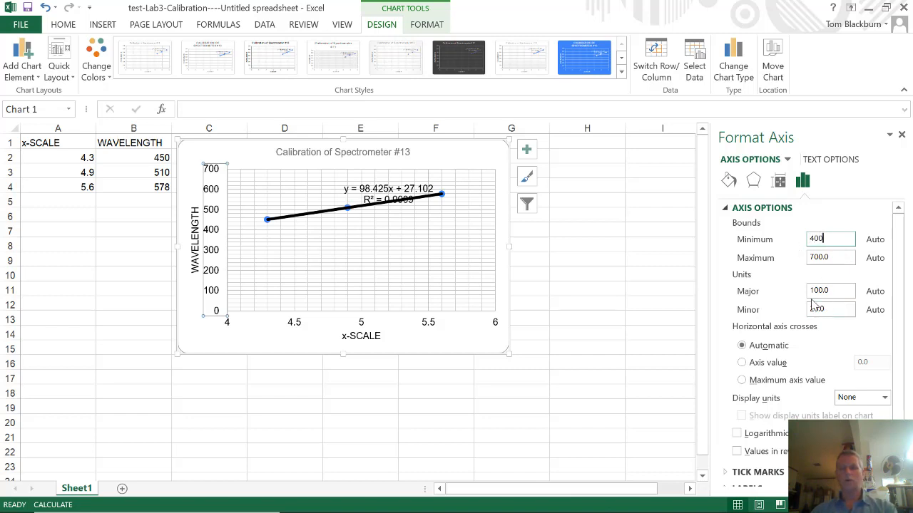
pyautogui.press('Return')
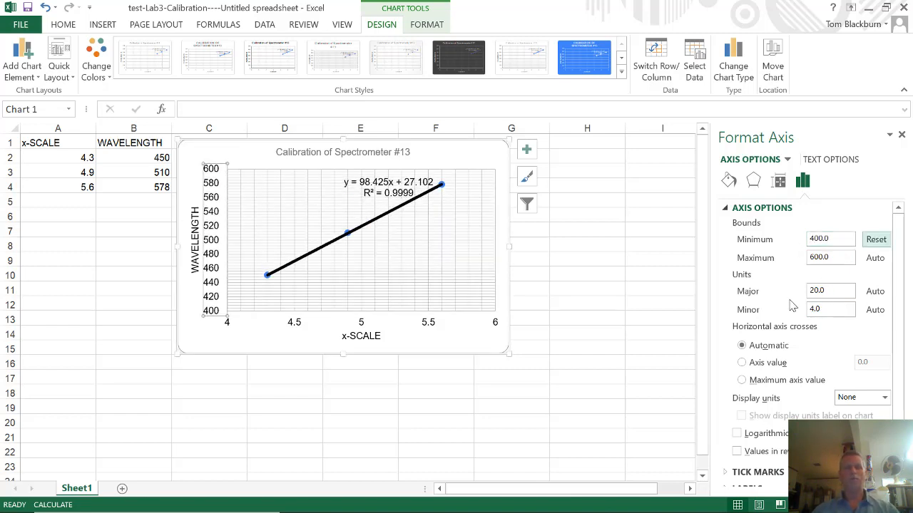